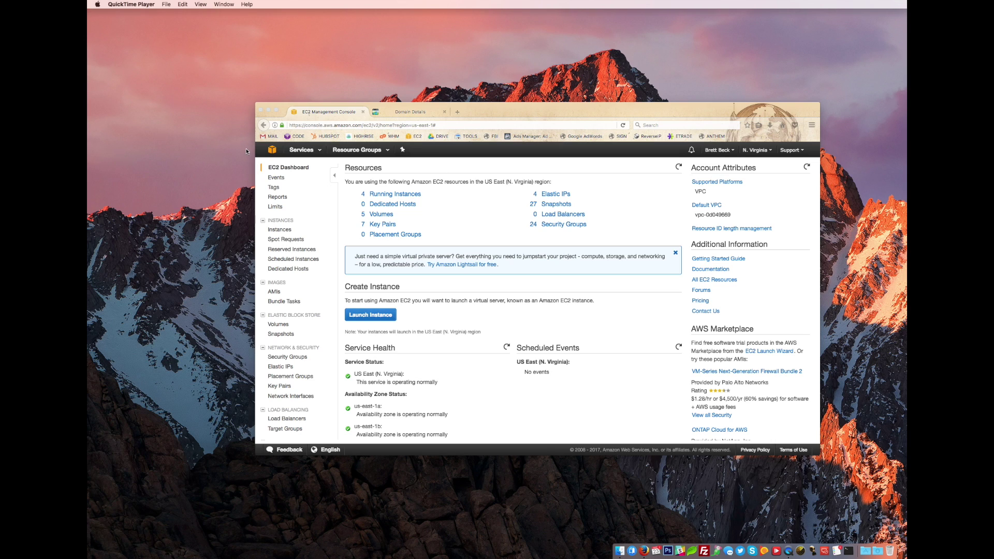
- Open the EC2 service from the AWS services list
left_click(316, 156)
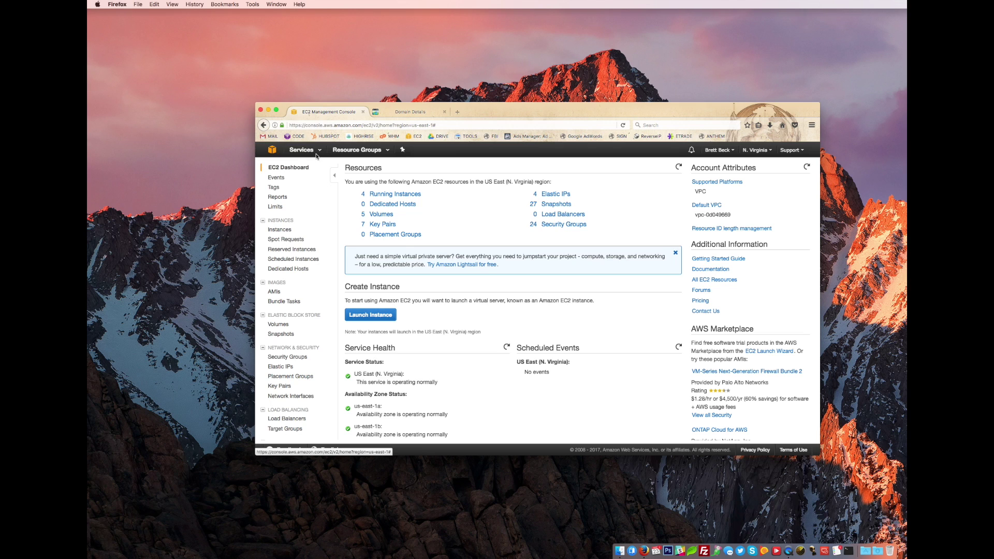
left_click(320, 151)
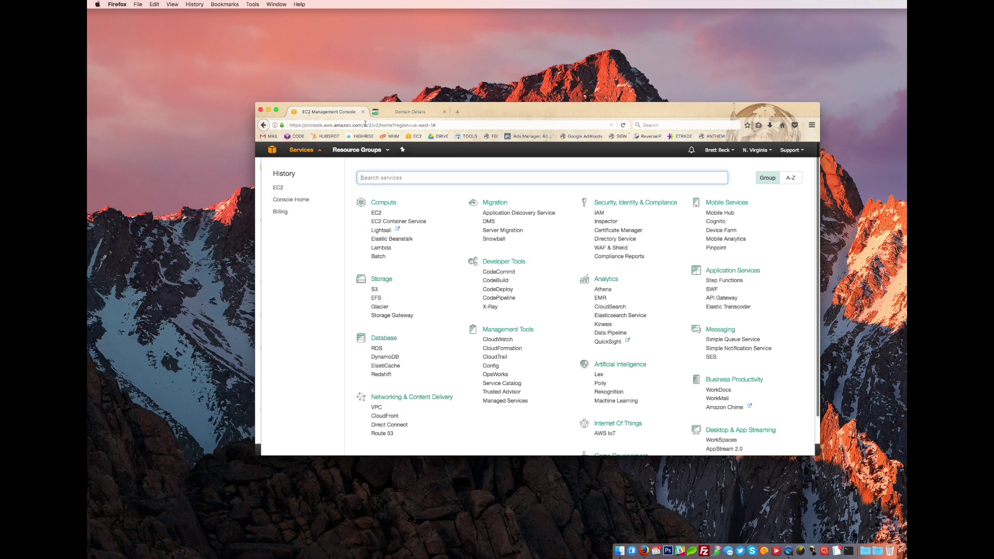
left_click(376, 213)
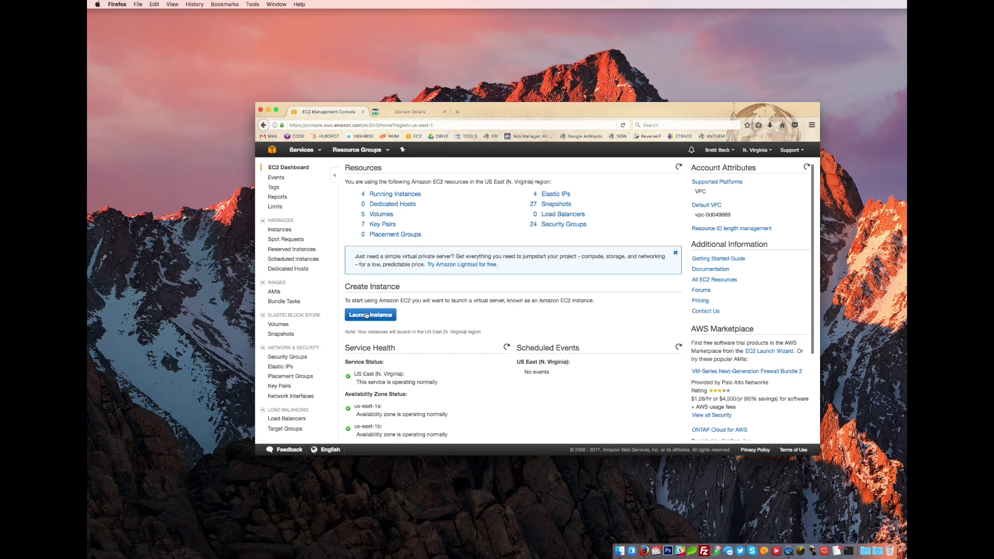
- Start a new instance launch and scroll the AMI list to the Windows Server 2012 R2 images
left_click(366, 314)
scroll(476, 276, "down", 5)
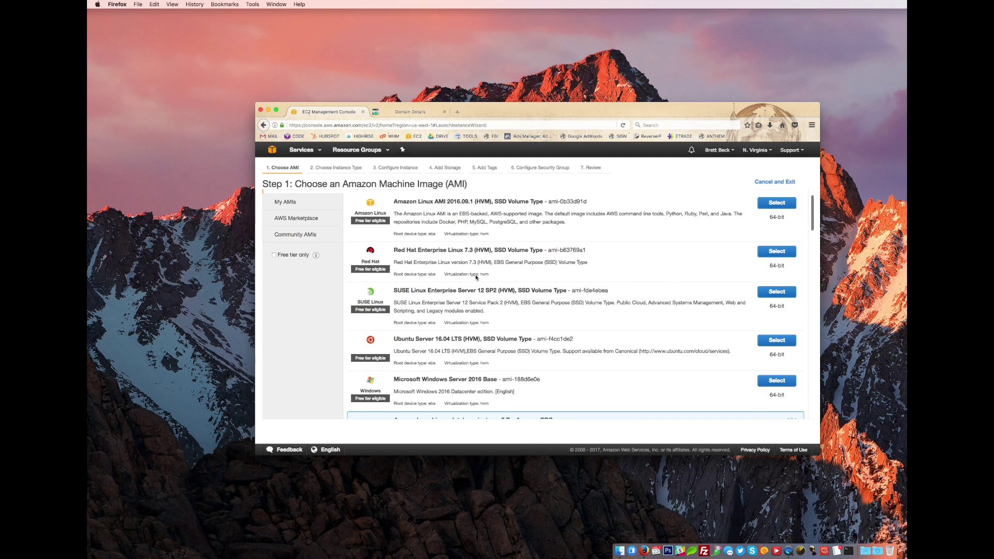
scroll(475, 276, "up", 1)
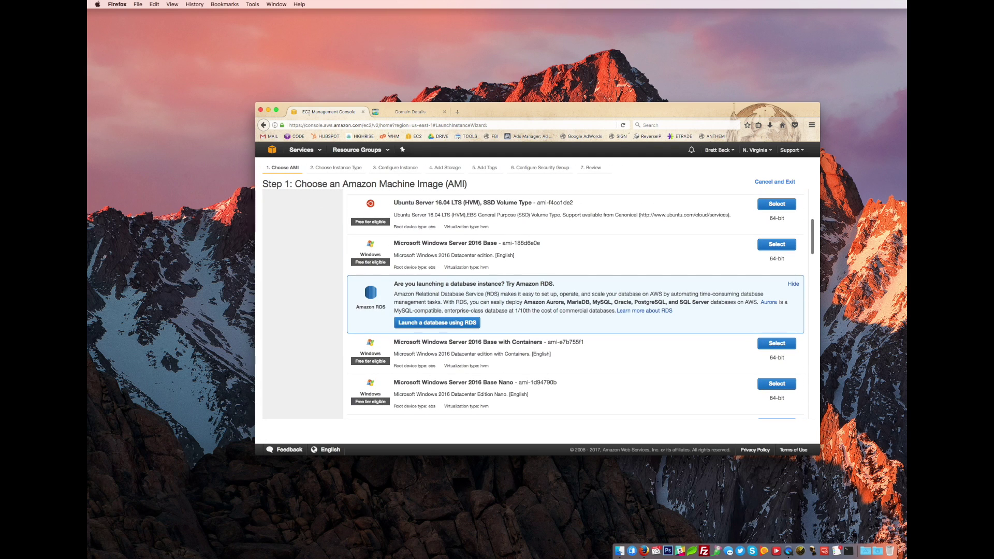
scroll(495, 259, "down", 4)
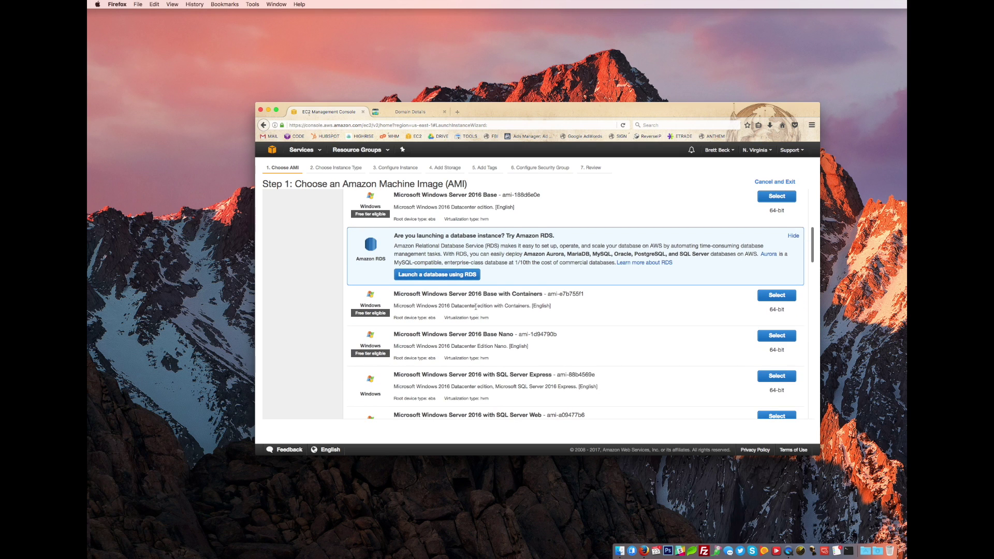
scroll(511, 283, "down", 5)
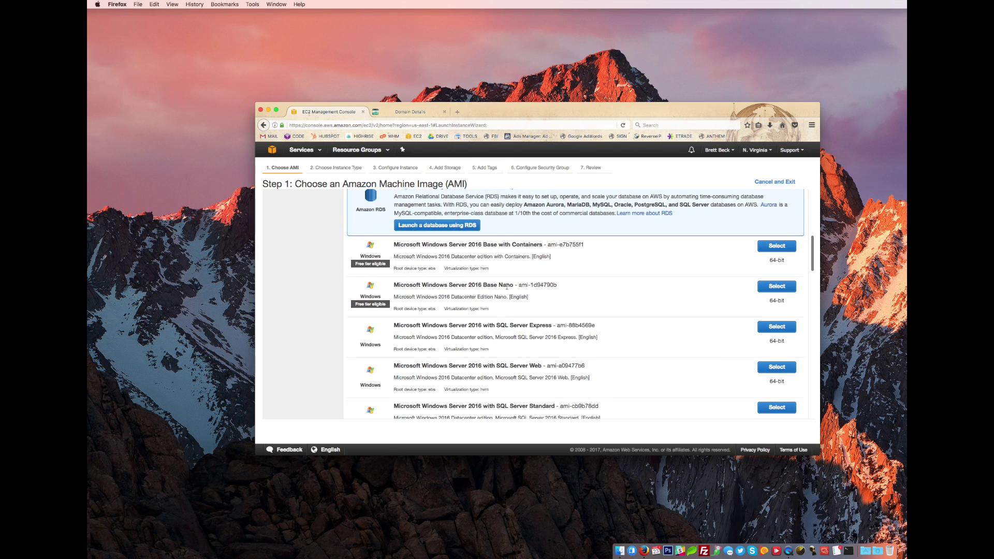
scroll(511, 283, "down", 1)
scroll(480, 285, "down", 3)
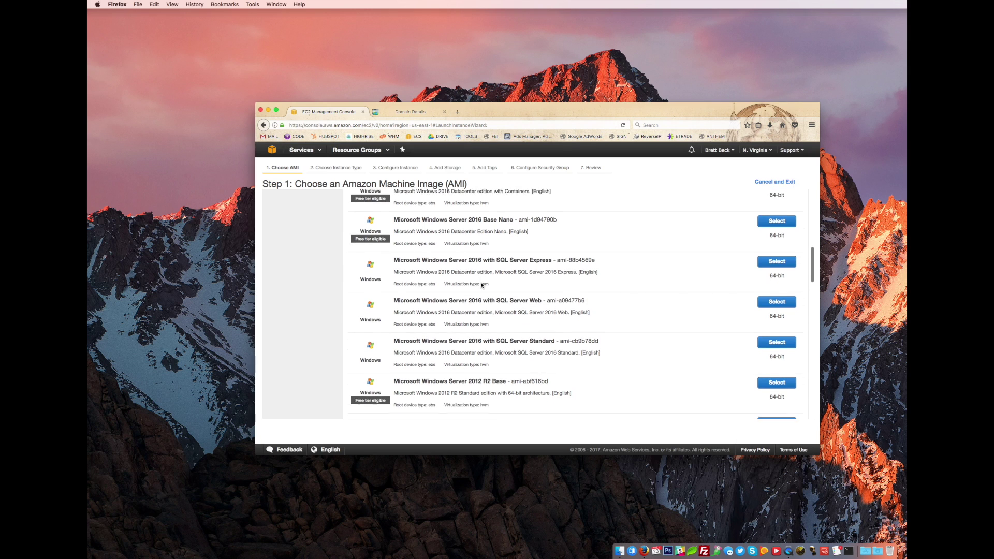
scroll(497, 284, "down", 2)
scroll(507, 299, "down", 1)
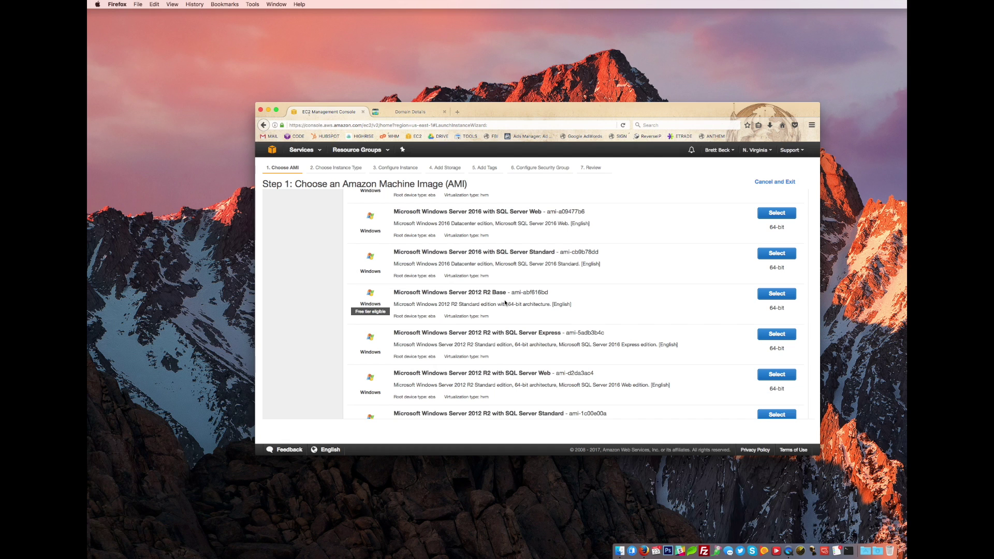
scroll(520, 298, "up", 10)
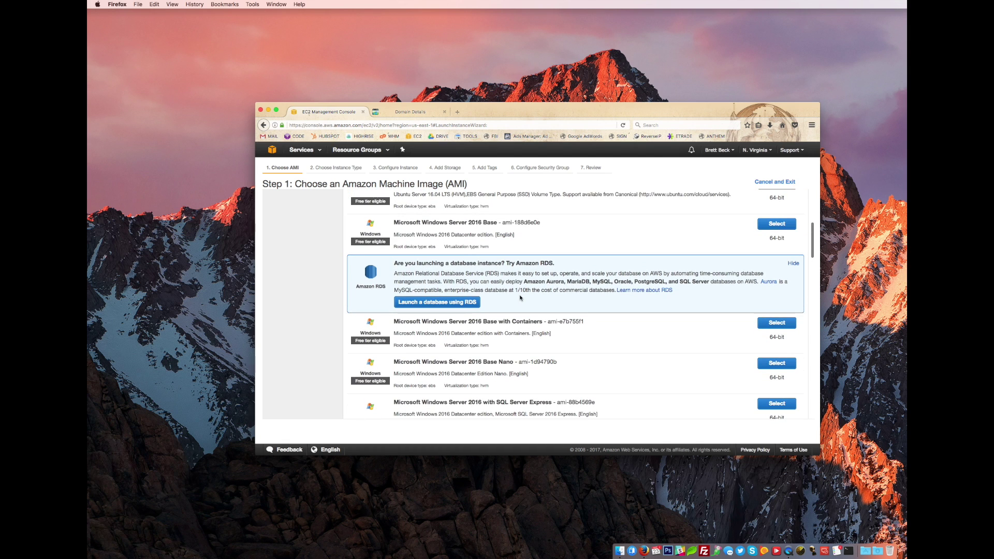
scroll(520, 298, "down", 8)
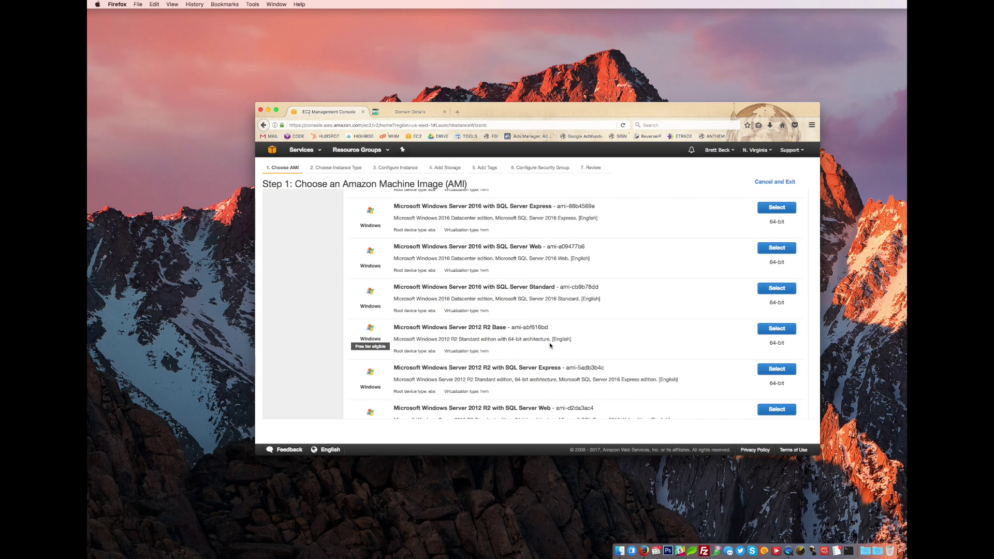
scroll(511, 321, "down", 1)
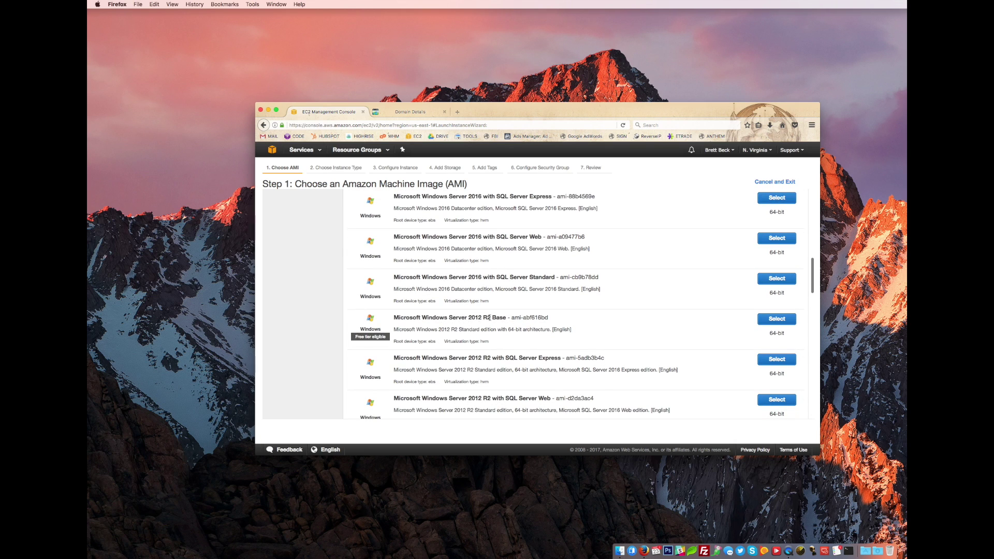
- Select the Windows Server 2012 R2 Base AMI, keep t2.micro, and continue to instance details
left_click(775, 318)
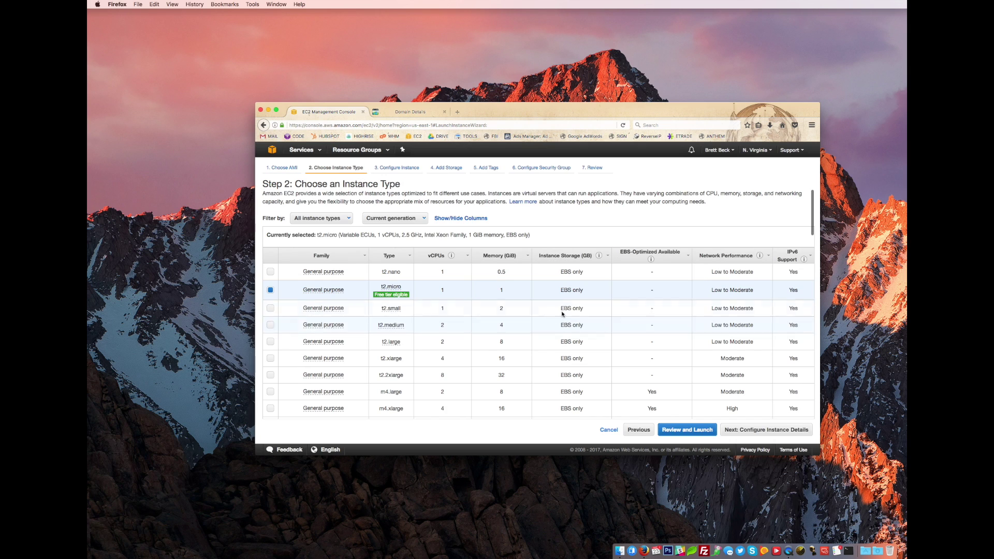
scroll(455, 292, "down", 1)
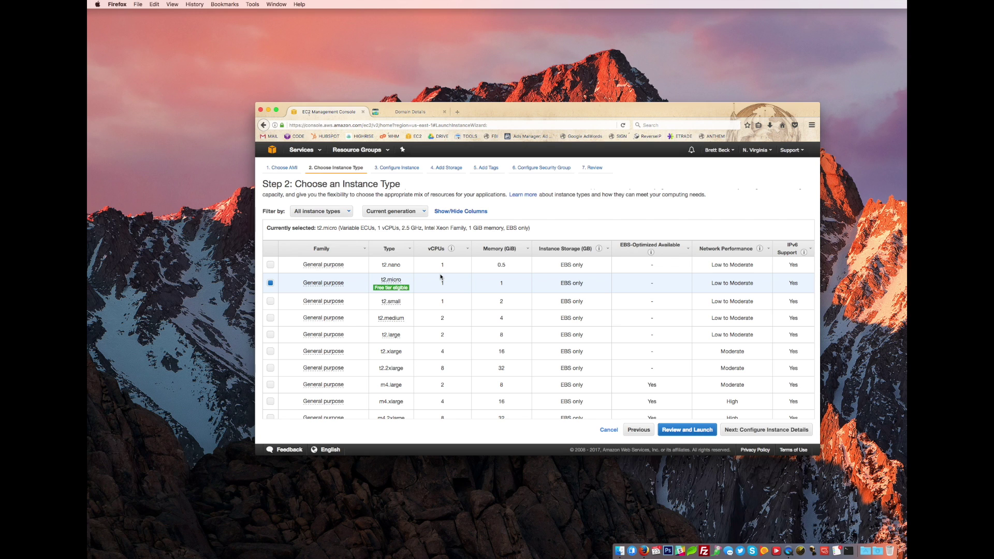
mouse_move(386, 317)
mouse_move(396, 281)
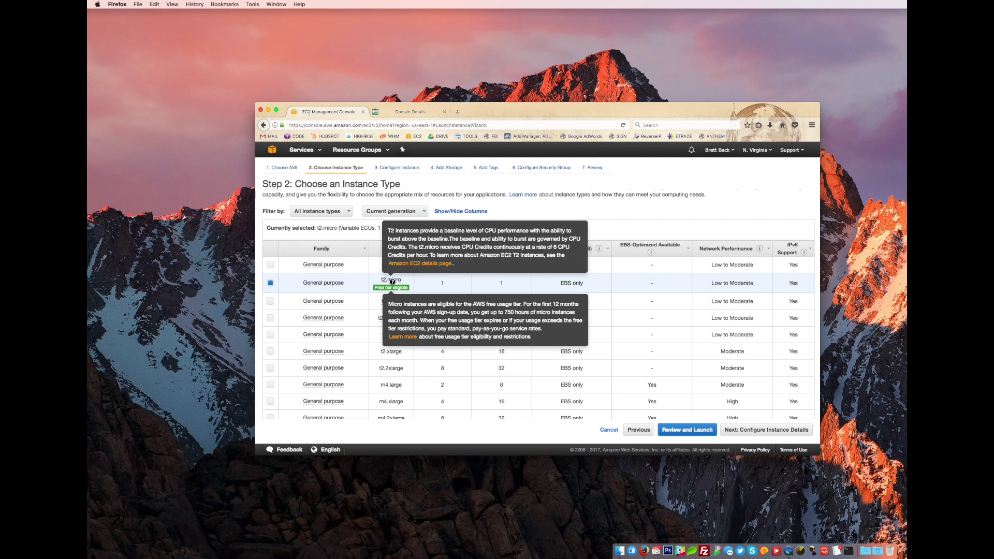
left_click(755, 431)
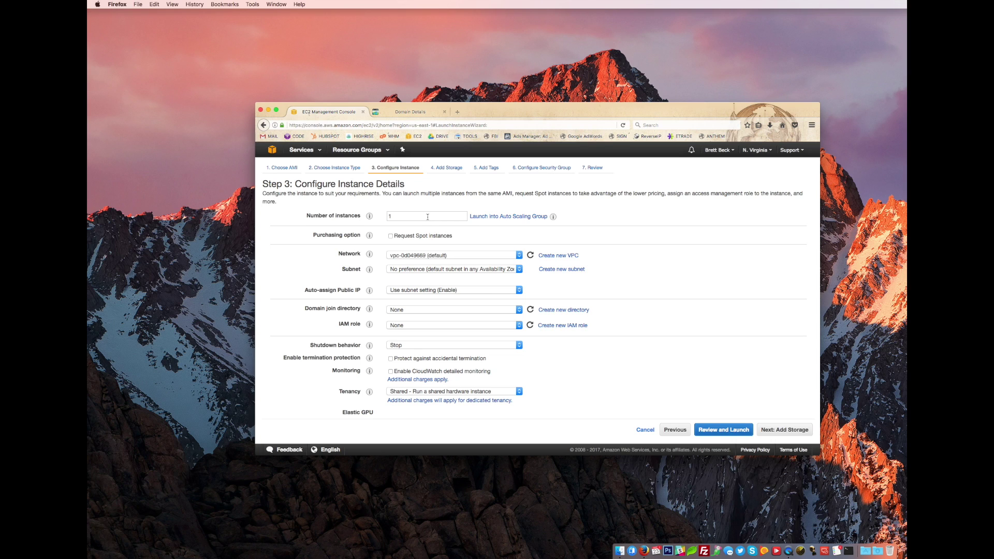
- Keep the default VPC network and the subnet's public IP assignment setting
left_click(494, 255)
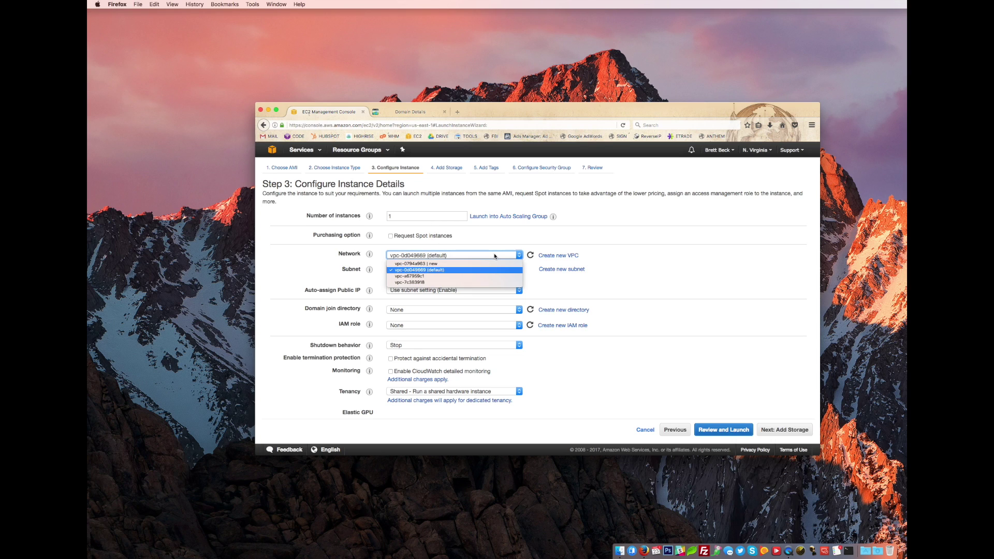
left_click(494, 255)
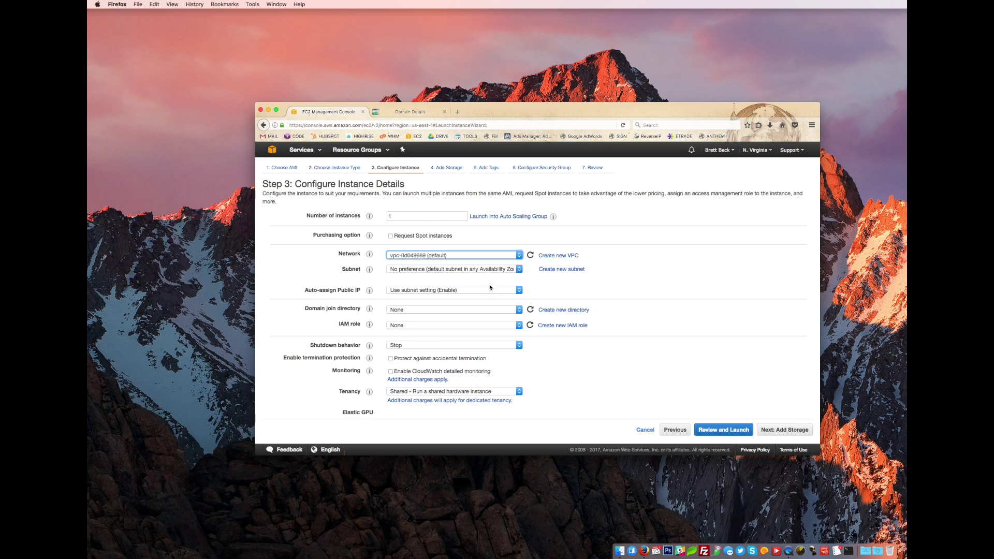
left_click(500, 292)
left_click(500, 295)
left_click(683, 296)
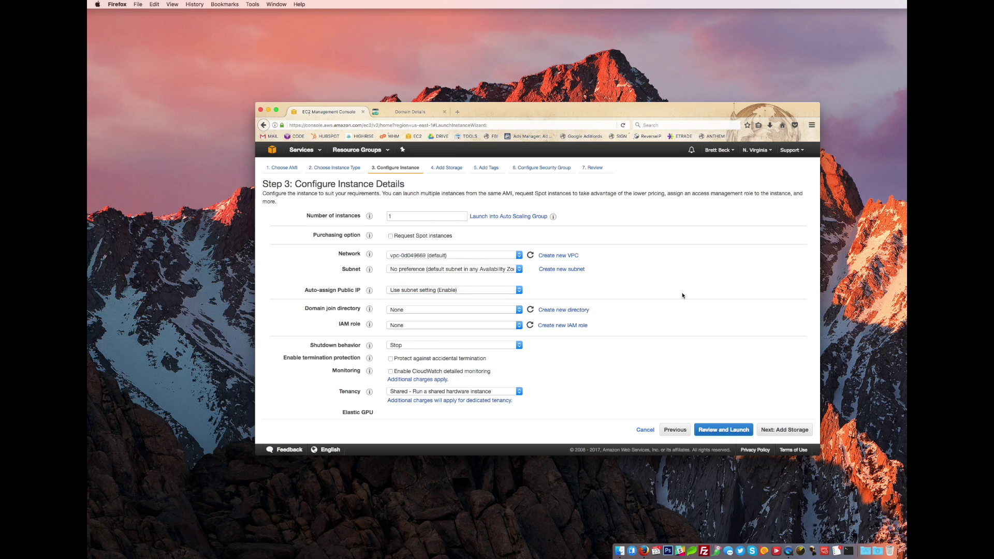
scroll(624, 284, "down", 1)
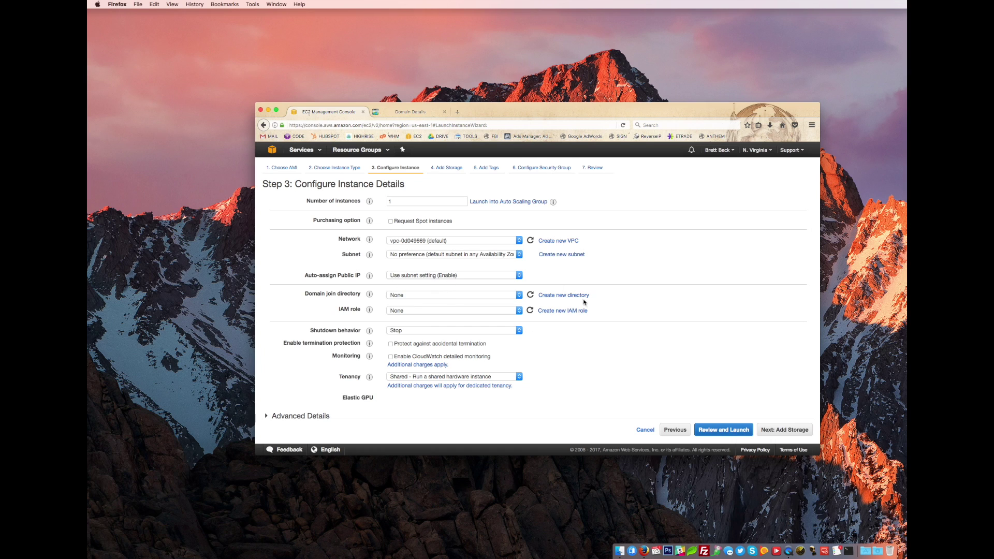
scroll(645, 298, "down", 1)
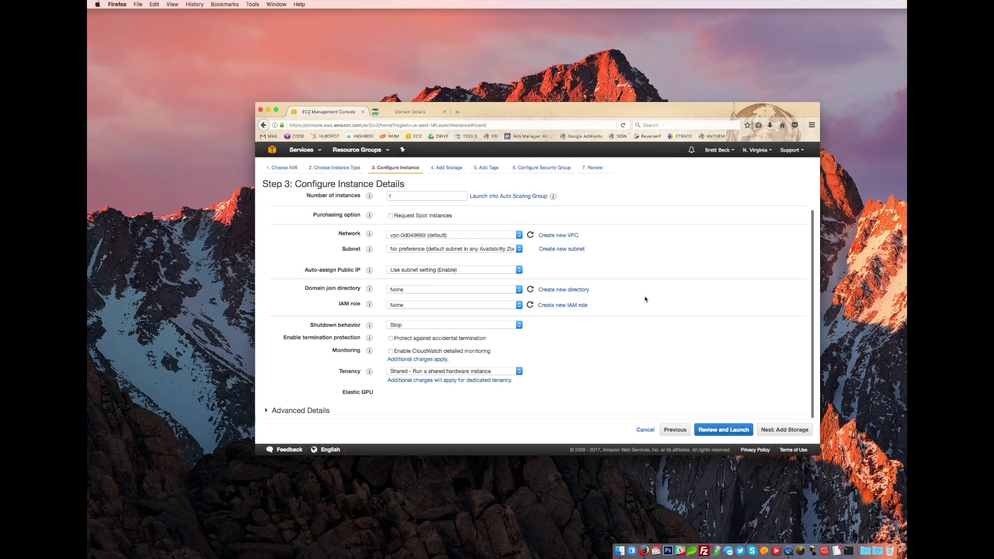
- Keep Stop as shutdown behavior and enable protection against accidental termination
left_click(477, 324)
left_click(479, 328)
left_click(591, 331)
left_click(462, 340)
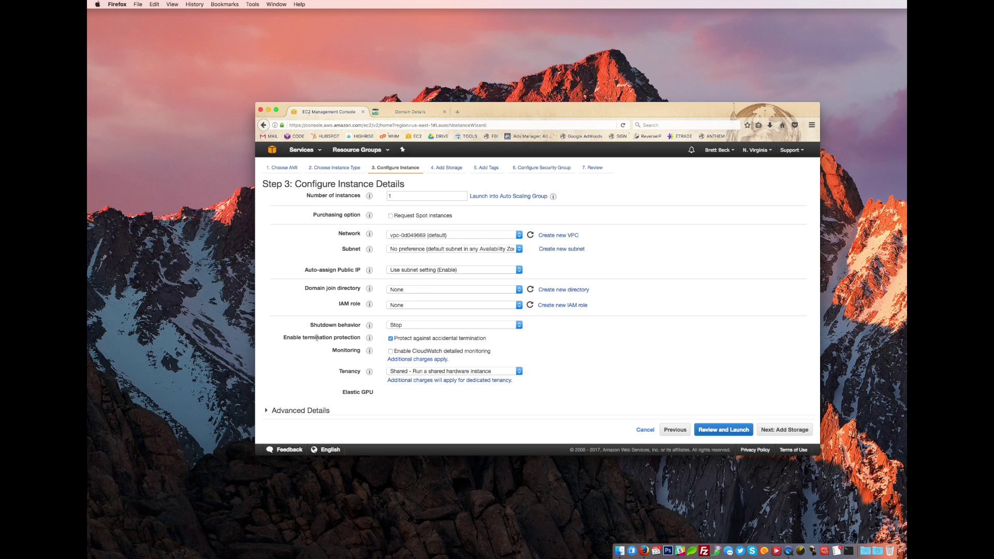
mouse_move(369, 337)
scroll(555, 357, "up", 1)
- Set the root volume to 60 GiB and skip tags to reach the RDP security group step
left_click(793, 433)
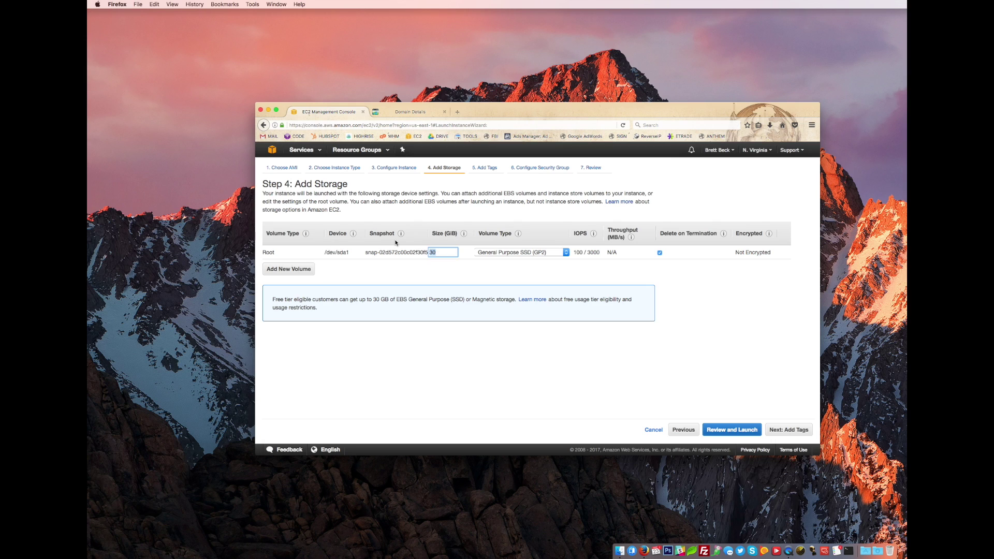
type("5060")
key("Tab")
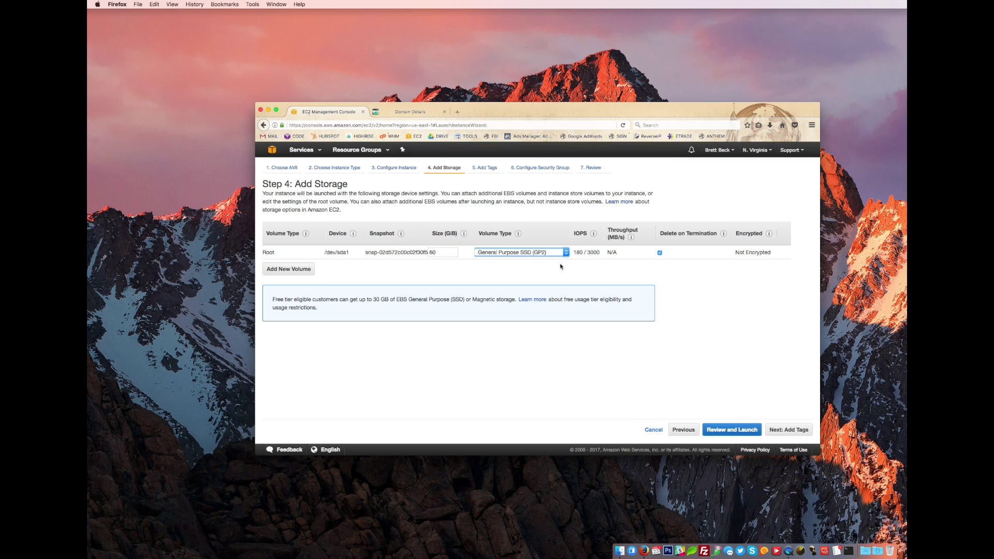
left_click(793, 431)
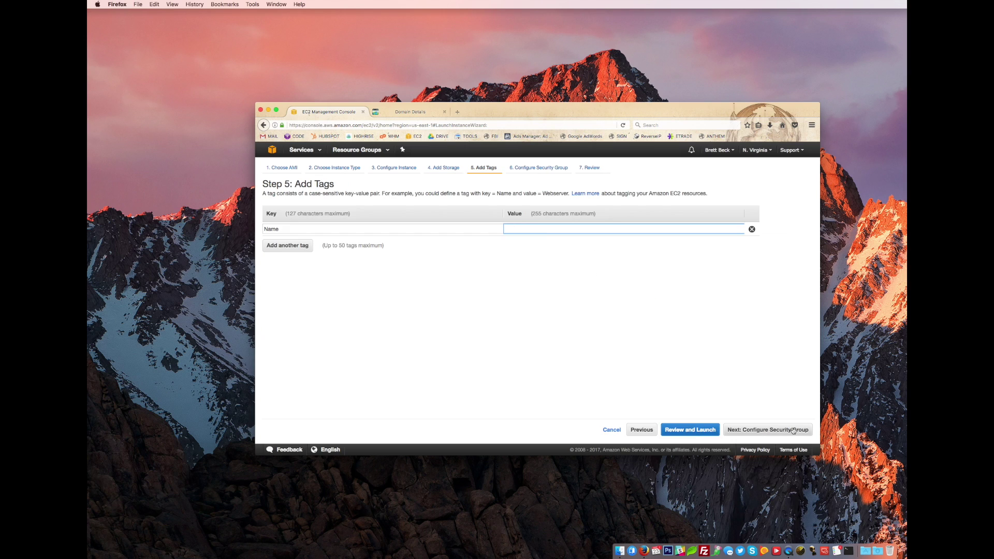
left_click(793, 429)
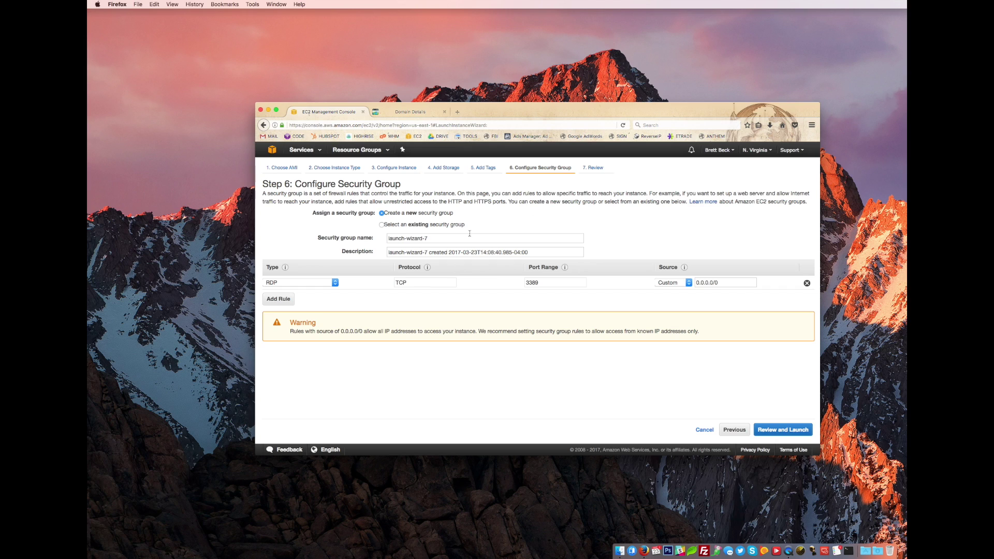
- Replace the default launch-wizard-7 security group name with 'Stryct Test RDP Server'
left_click_drag(440, 239, 307, 231)
type("S")
key("BackSpace")
type("Stryct Test")
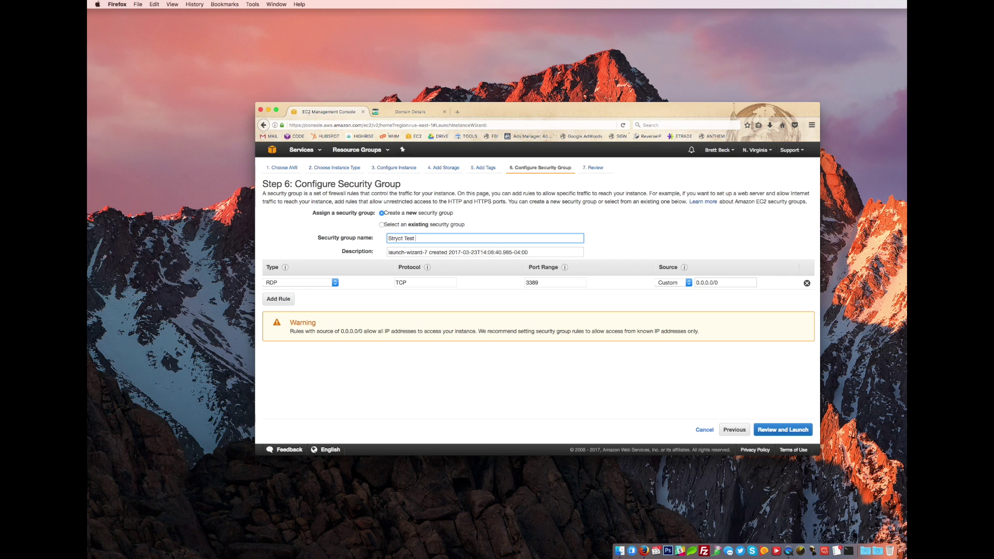
type(" RDP Server")
- Review the settings, create and download key pair StryctTestRDP, and launch the instance
left_click(782, 430)
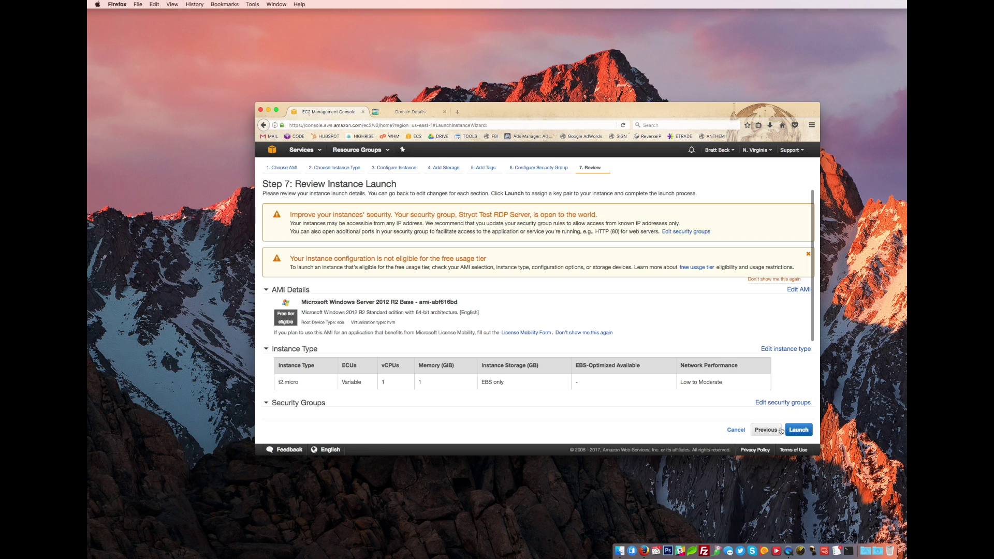
scroll(683, 367, "down", 5)
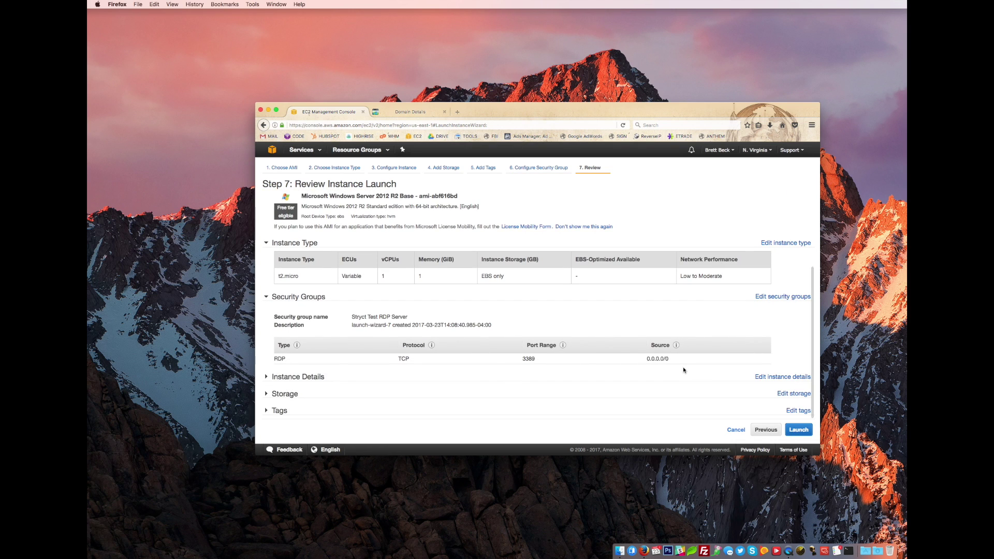
left_click(799, 431)
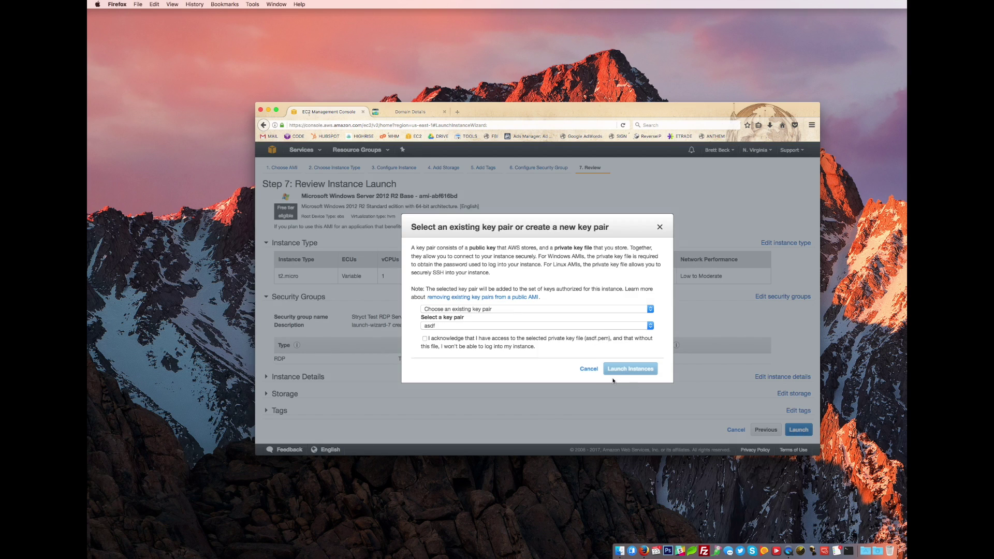
left_click(496, 309)
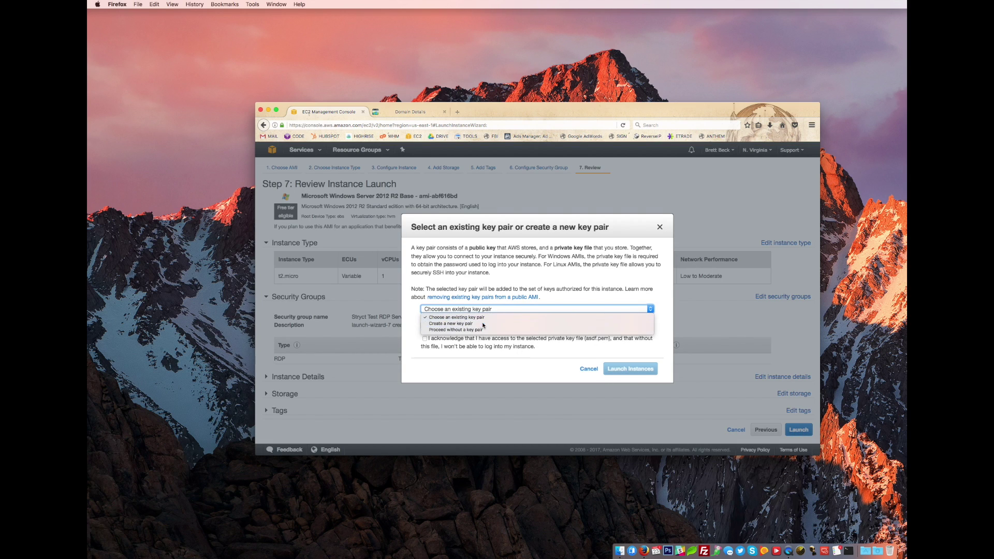
left_click(549, 324)
type("StryctTestRDP")
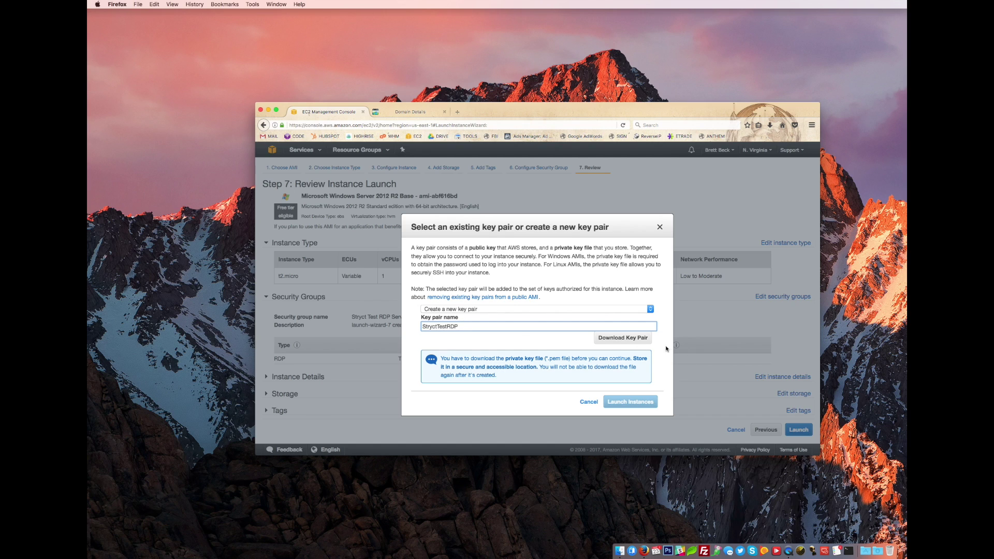
left_click(630, 339)
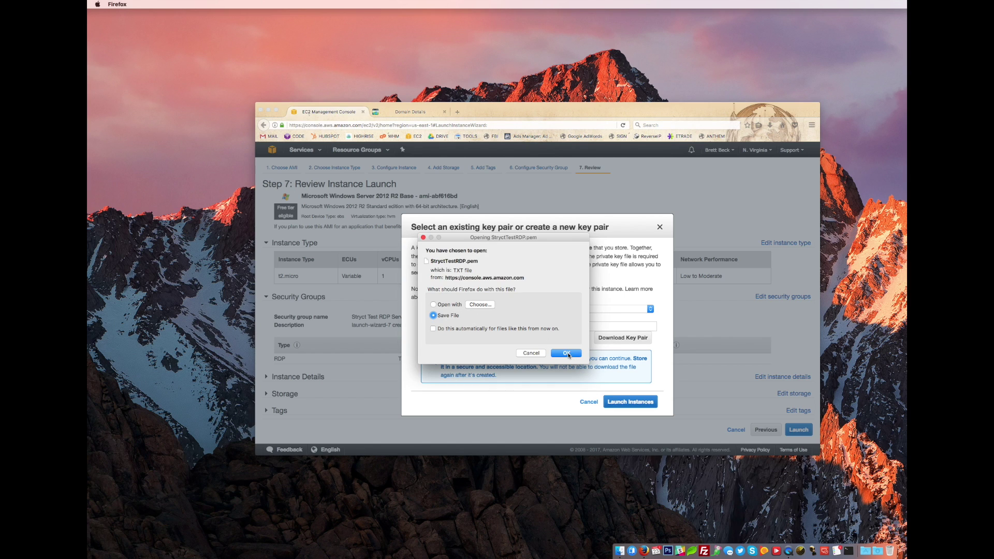
left_click(567, 354)
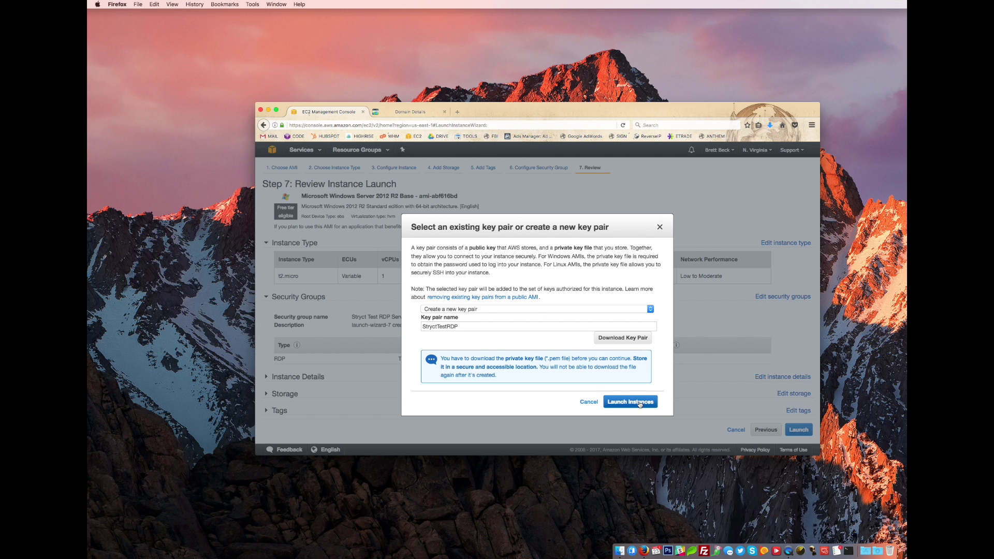
left_click(640, 404)
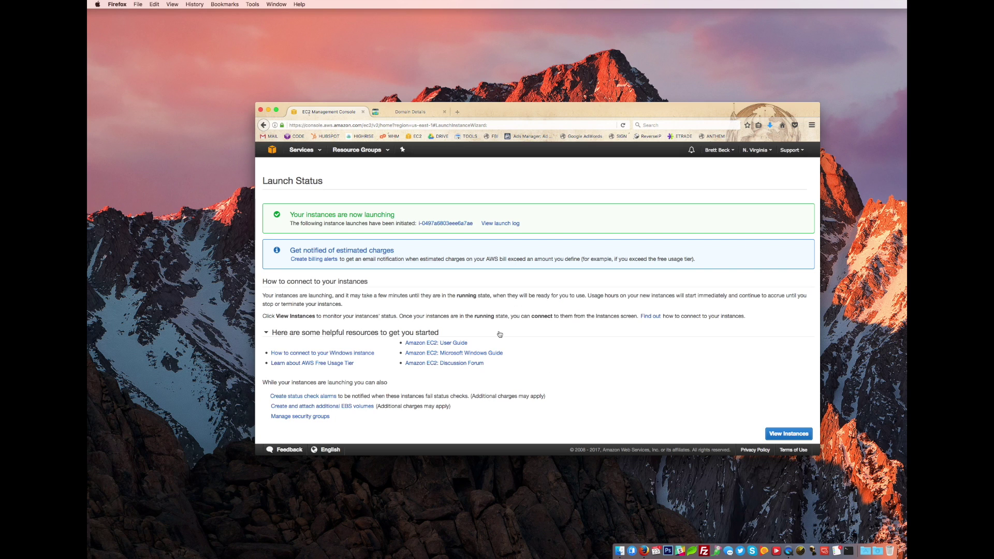
- Return to the EC2 console and show the Running Instances list with the new t2.micro
left_click(313, 150)
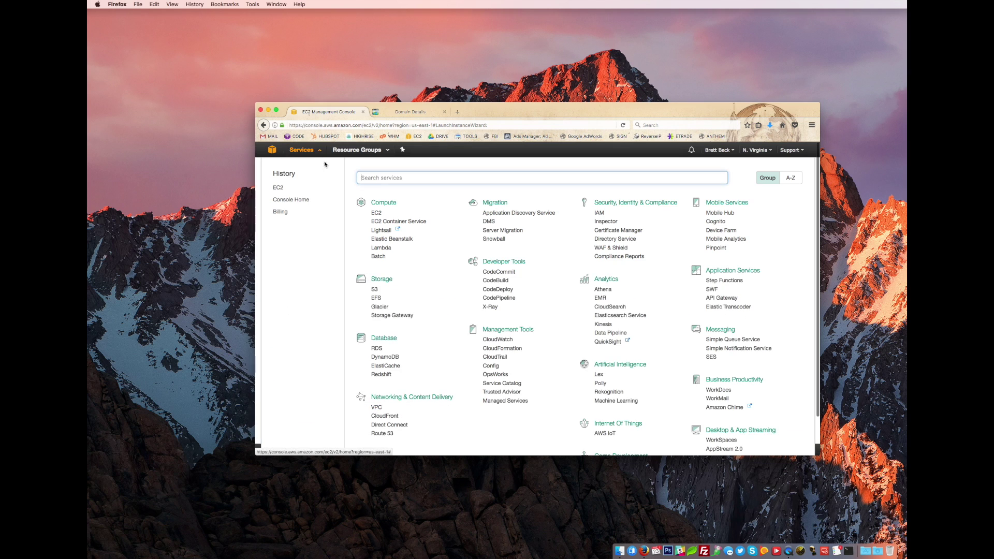
left_click(377, 213)
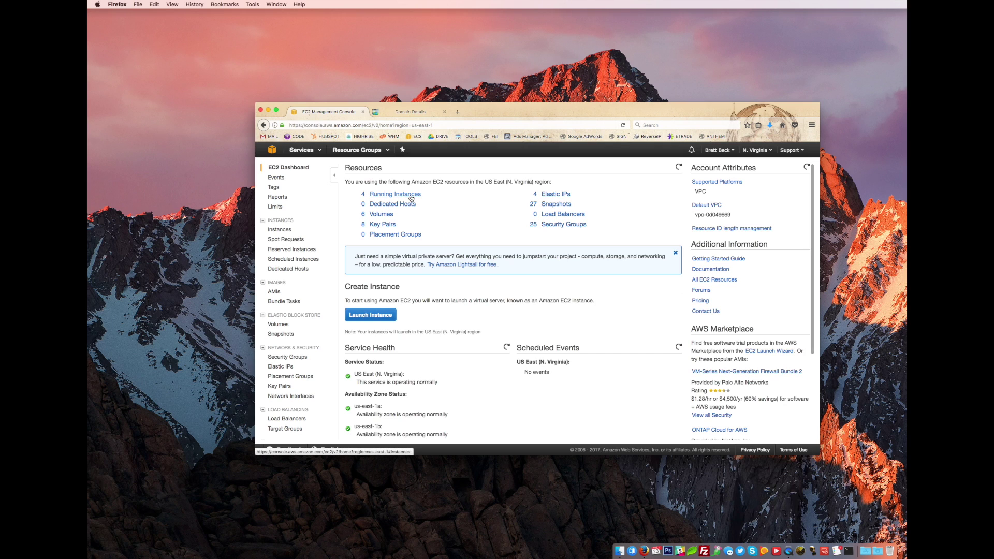
left_click(411, 198)
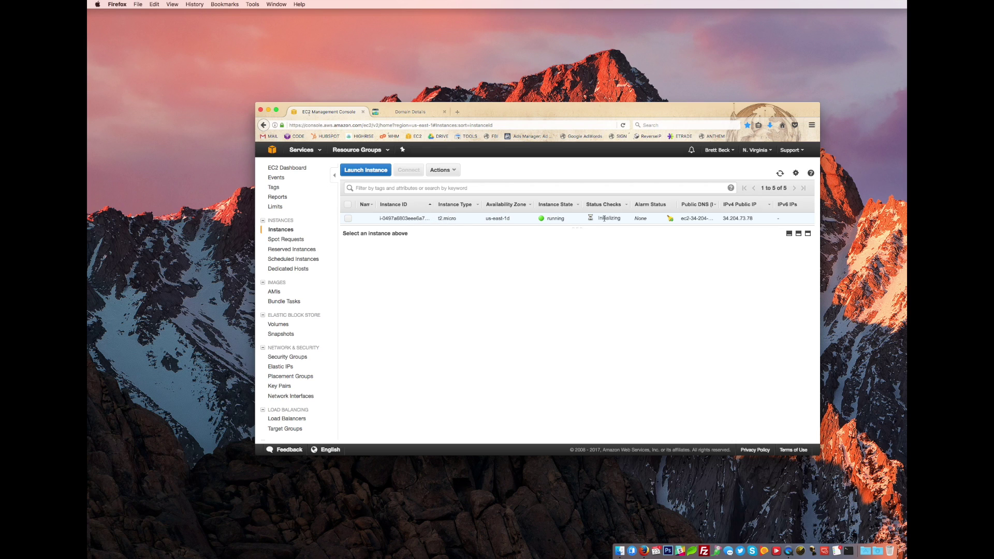
- Select the new instance and highlight its public IP 34.204.73.78 in the Description panel
left_click(429, 218)
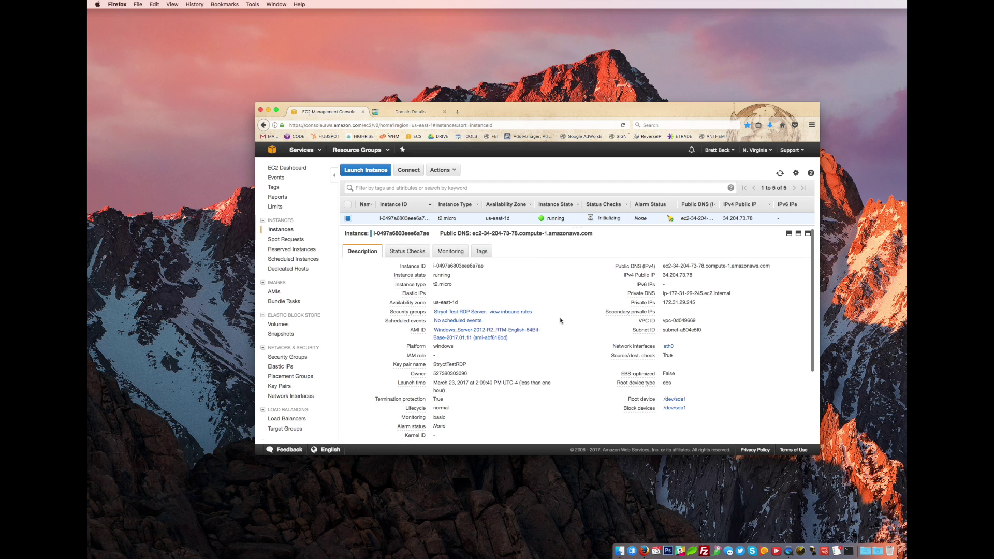
scroll(572, 316, "down", 5)
scroll(575, 314, "up", 5)
left_click_drag(697, 275, 662, 275)
left_click(701, 276)
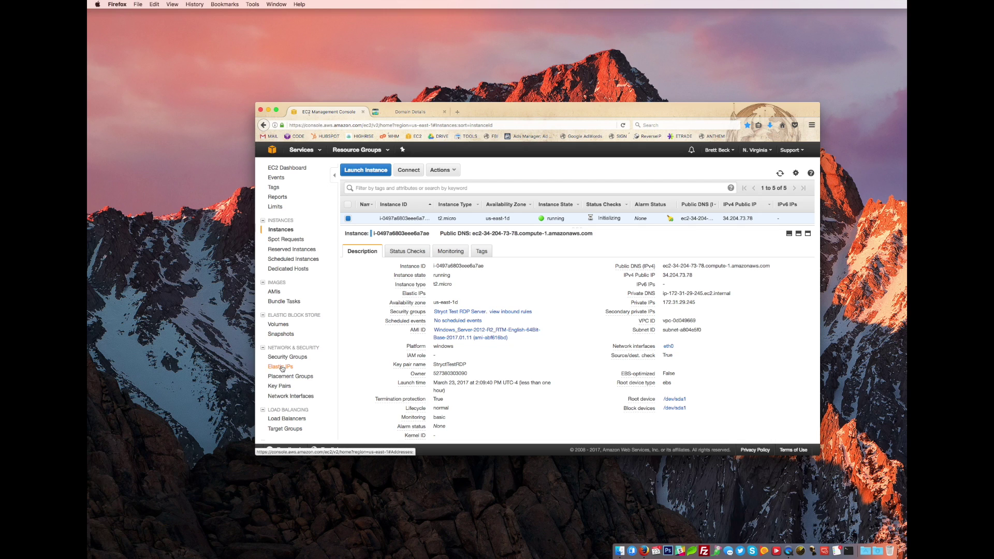
- Allocate a new Elastic IP address, 52.22.75.76, on the Elastic IPs page
left_click(282, 367)
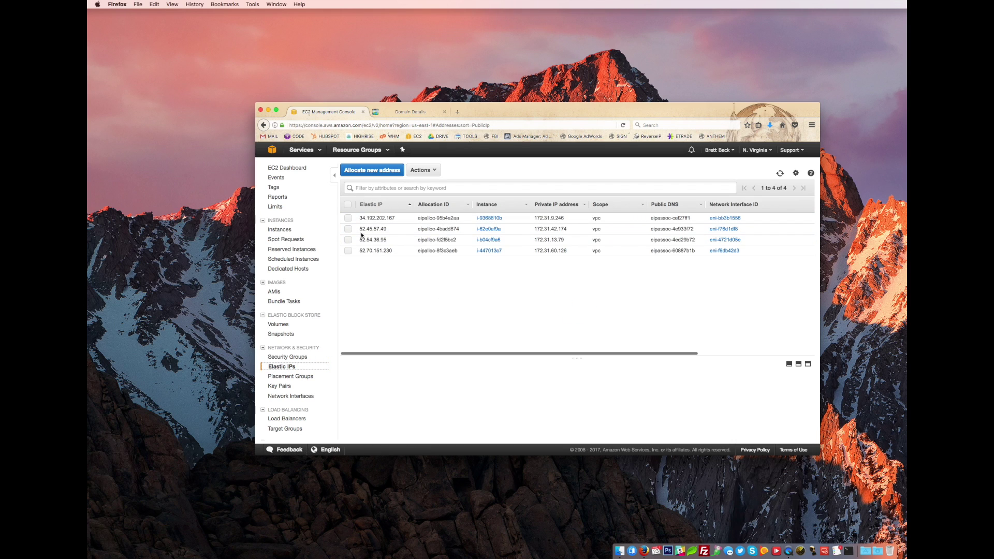
left_click(382, 170)
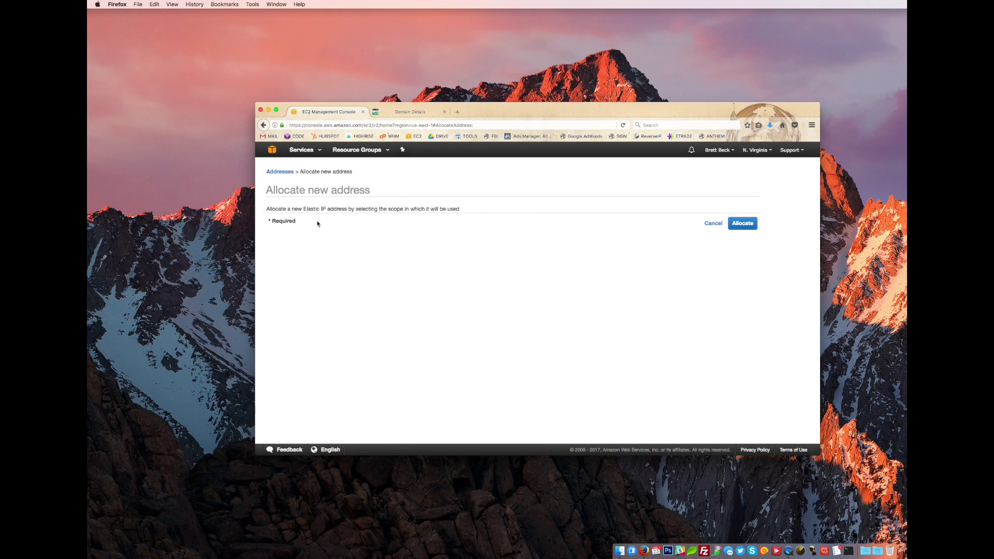
left_click(741, 224)
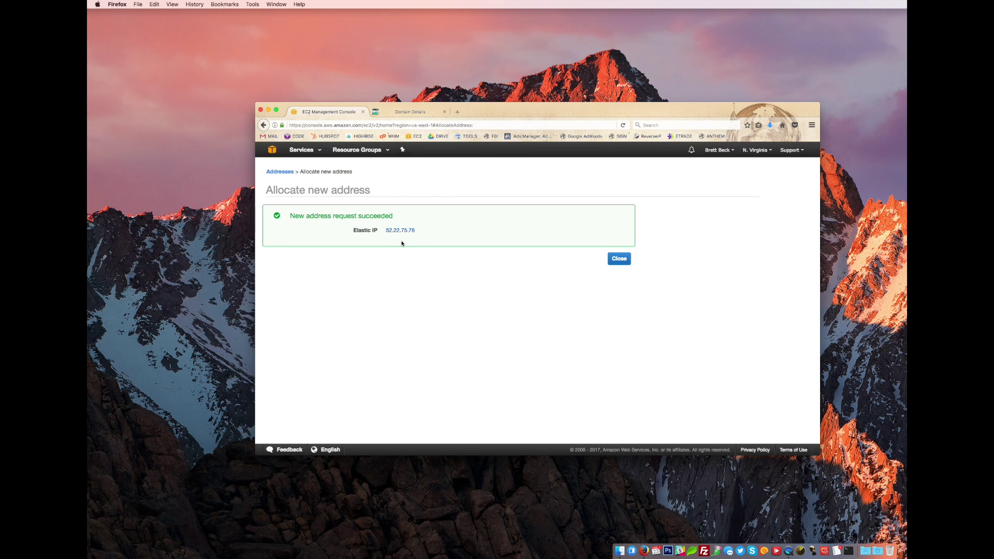
left_click_drag(417, 231, 386, 231)
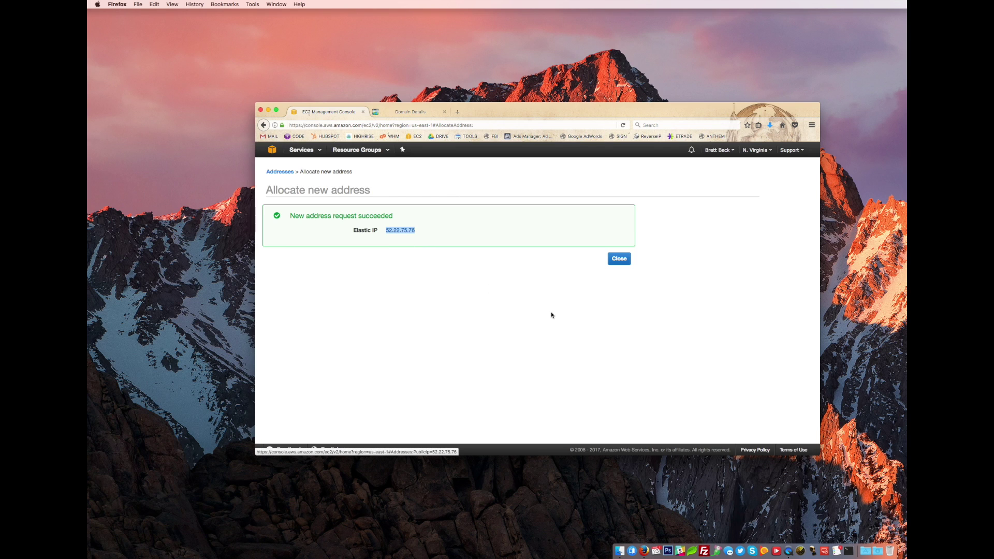
left_click(621, 259)
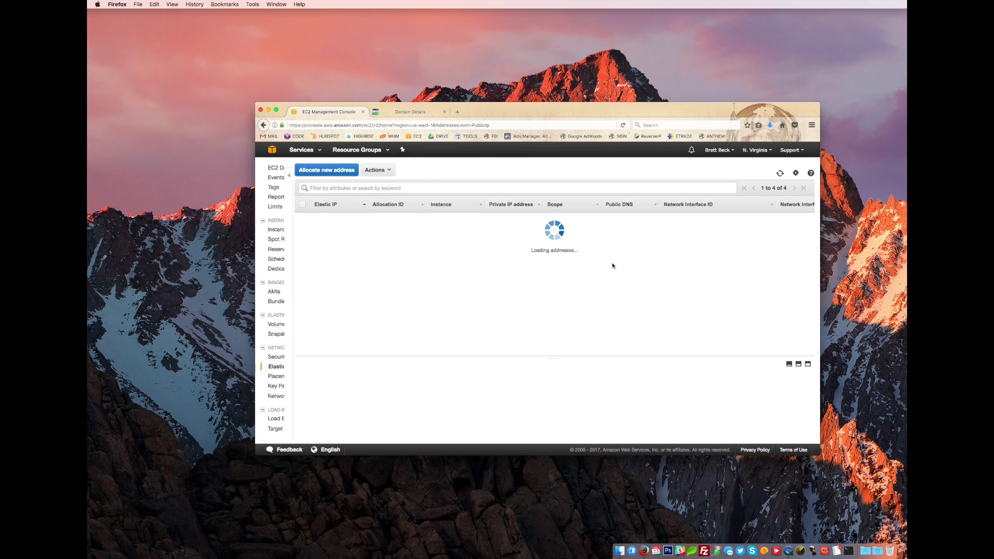
- Associate 52.22.75.76 with instance i-0497a6803eee6a7ae at private IP 172.31.29.245
left_click(348, 229)
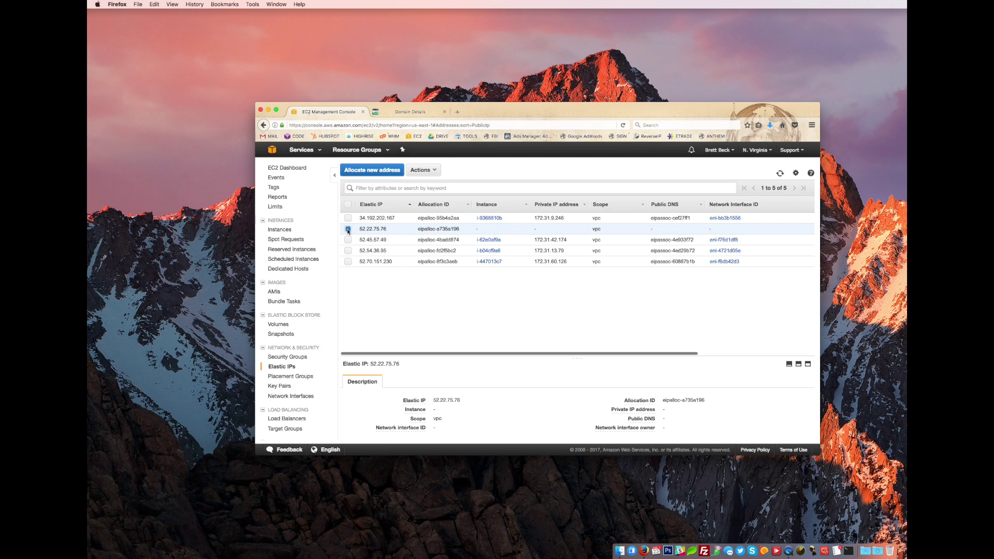
left_click(422, 170)
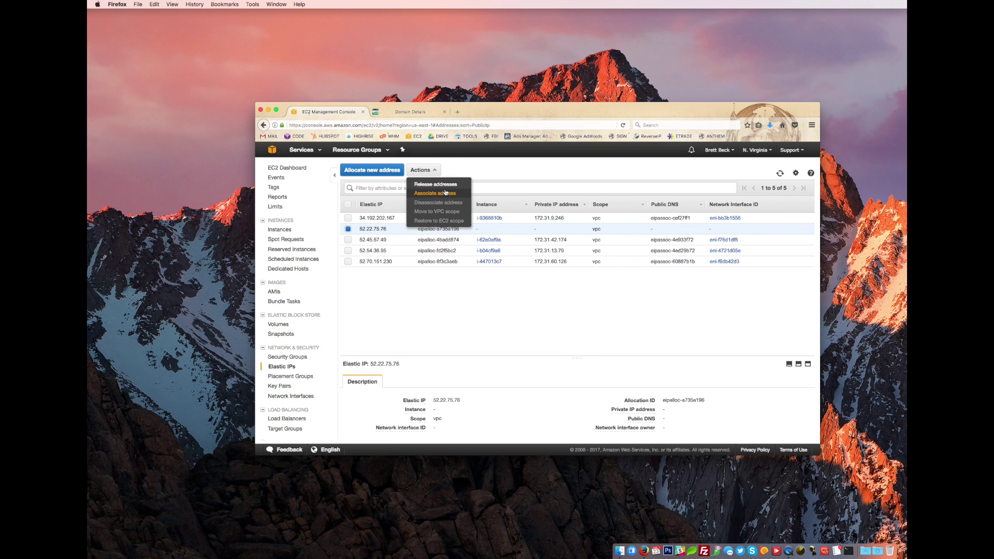
left_click(444, 193)
left_click(404, 251)
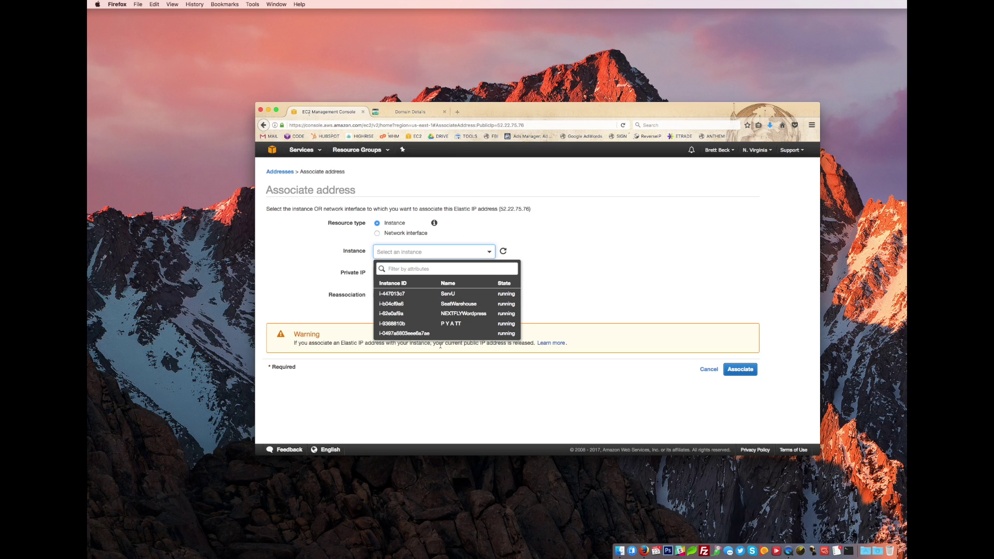
left_click(423, 335)
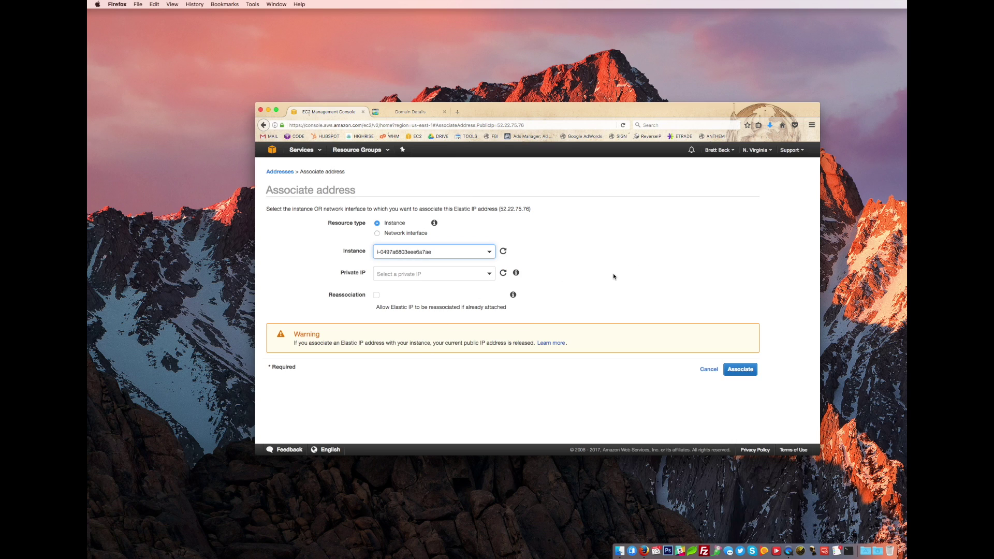
left_click(451, 274)
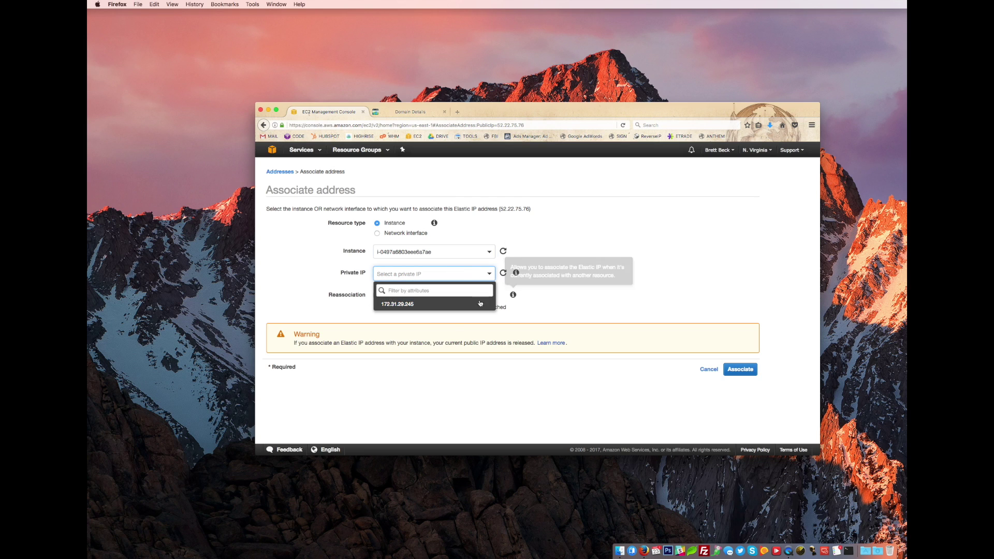
left_click(453, 303)
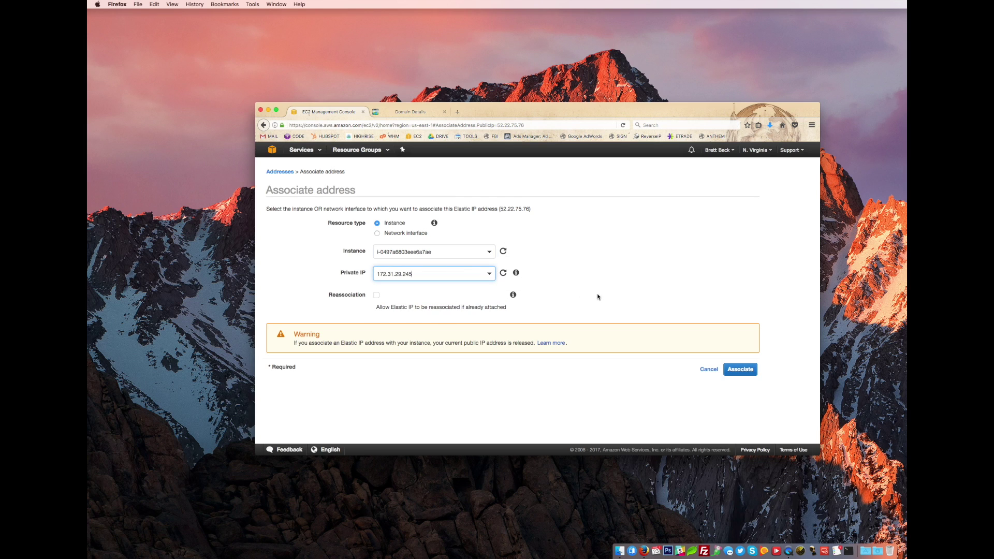
left_click(742, 368)
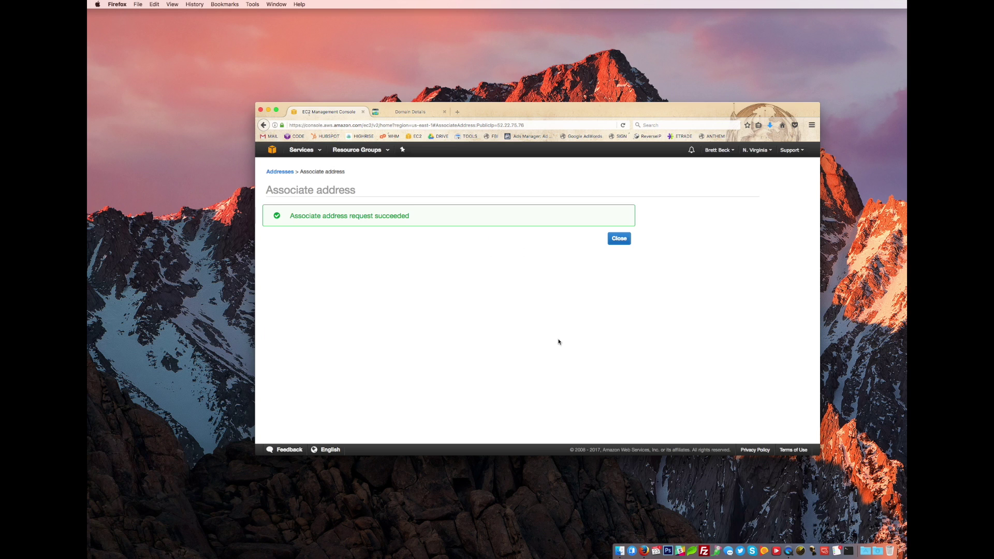
left_click(629, 242)
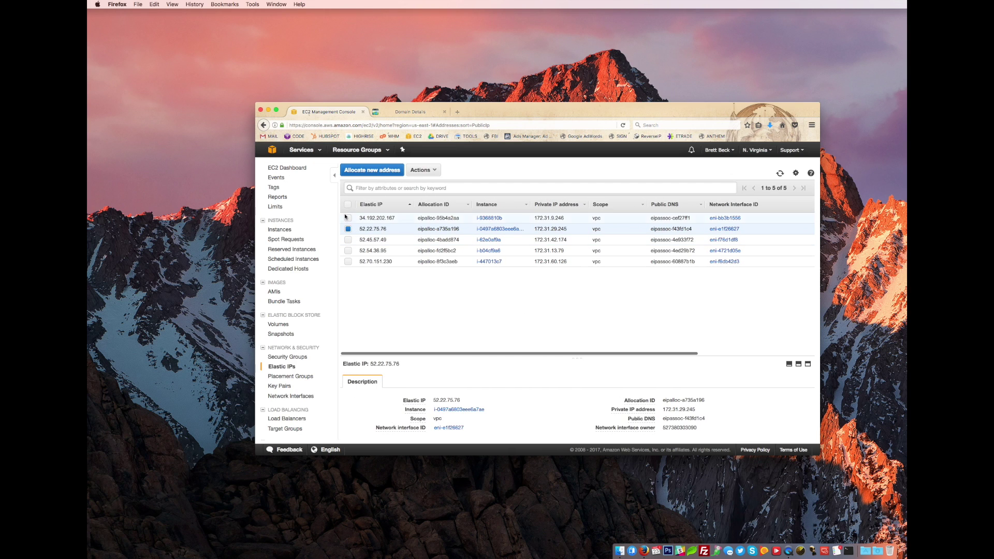
left_click(287, 168)
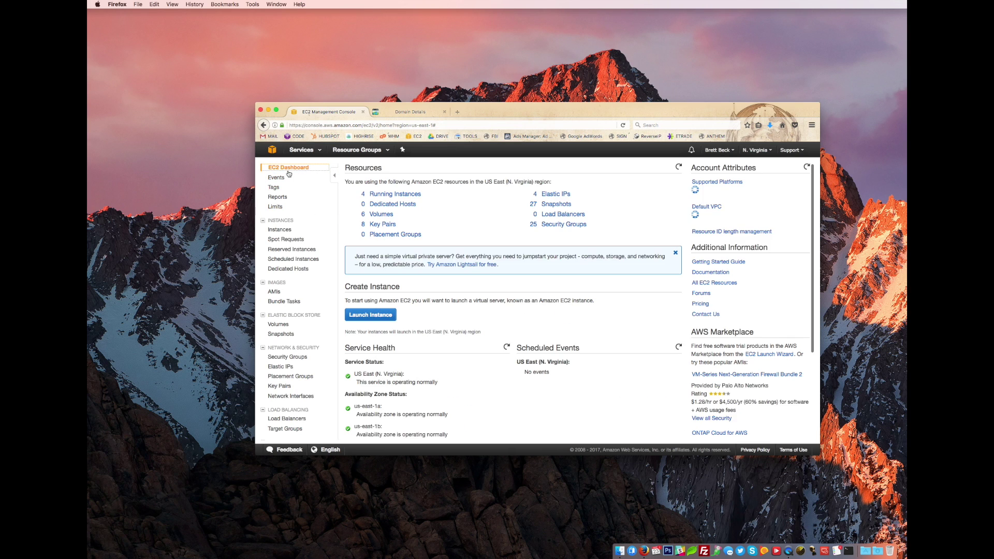
- Open Running Instances, select the instance, and highlight its public IP 52.22.75.76
left_click(393, 194)
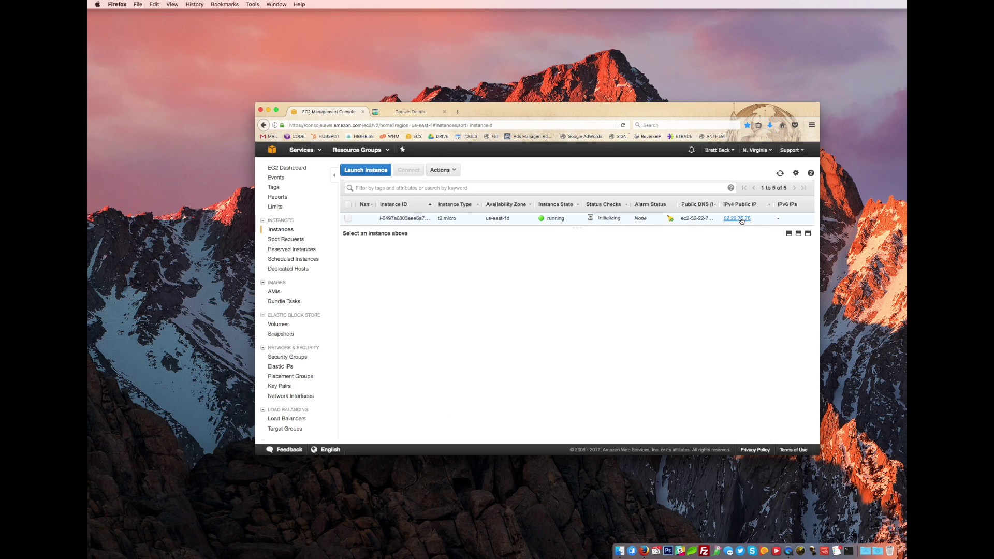
left_click(705, 219)
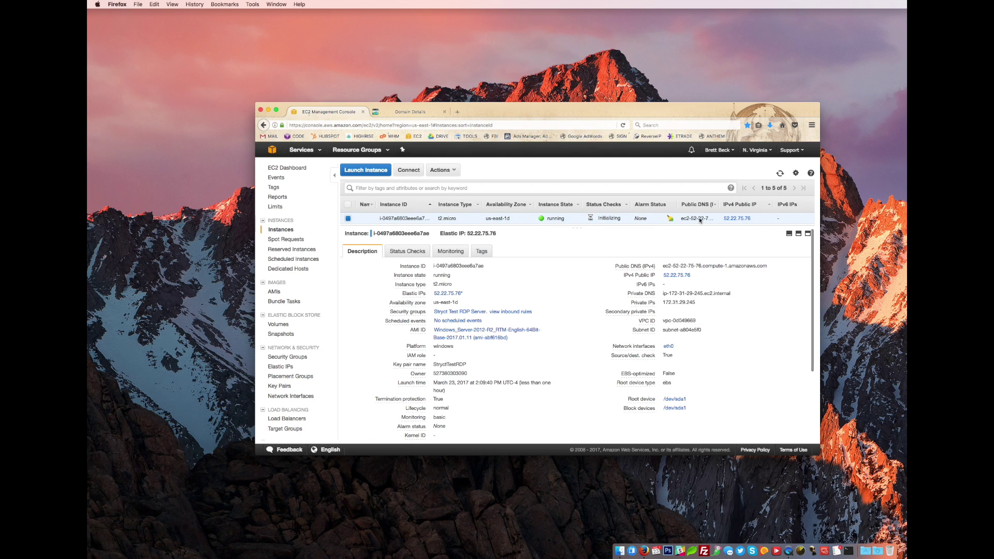
left_click_drag(663, 264, 769, 268)
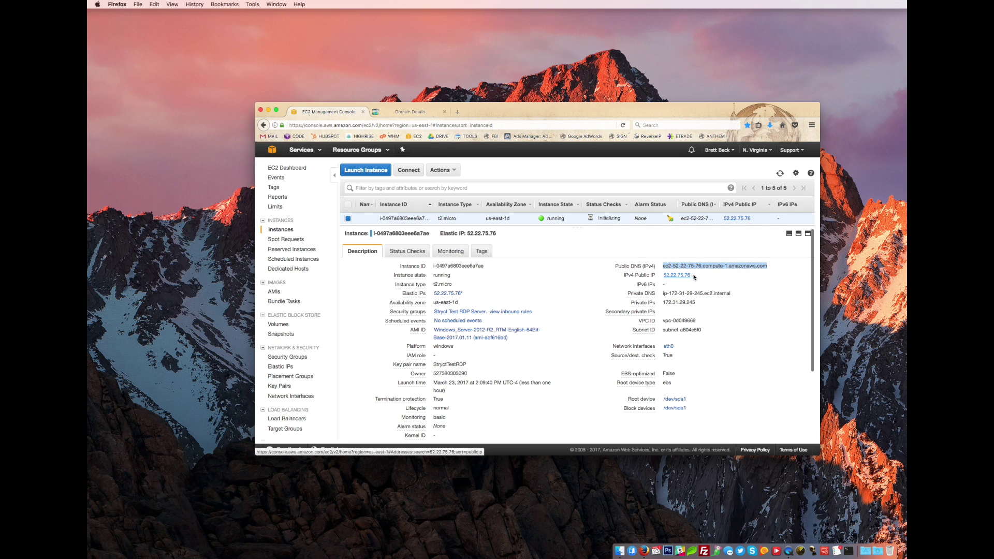
left_click_drag(693, 275, 664, 277)
key("super+c")
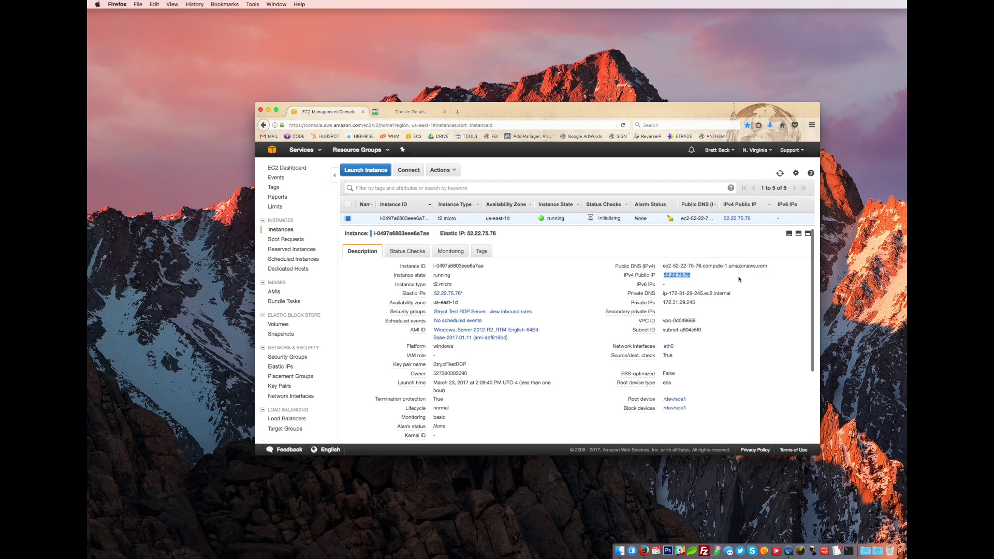
left_click(739, 280)
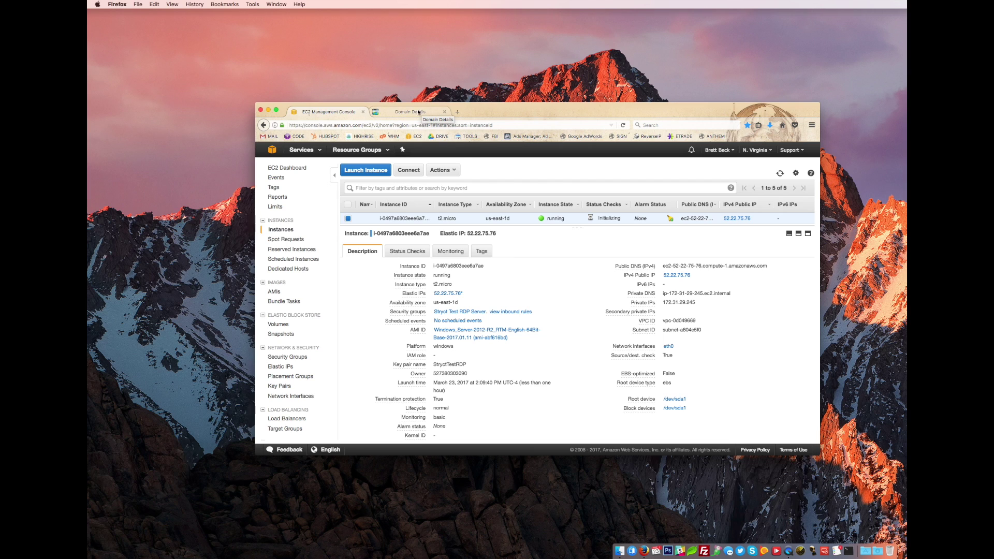
- Return to GoDaddy's STRYCT.COM domain details and display its DNS zone file records
left_click(413, 112)
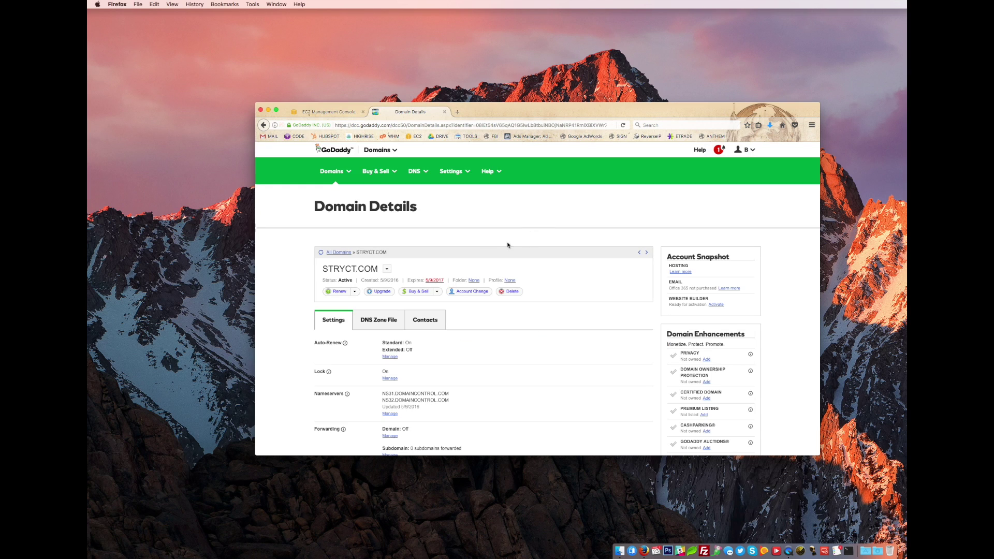
scroll(368, 257, "down", 2)
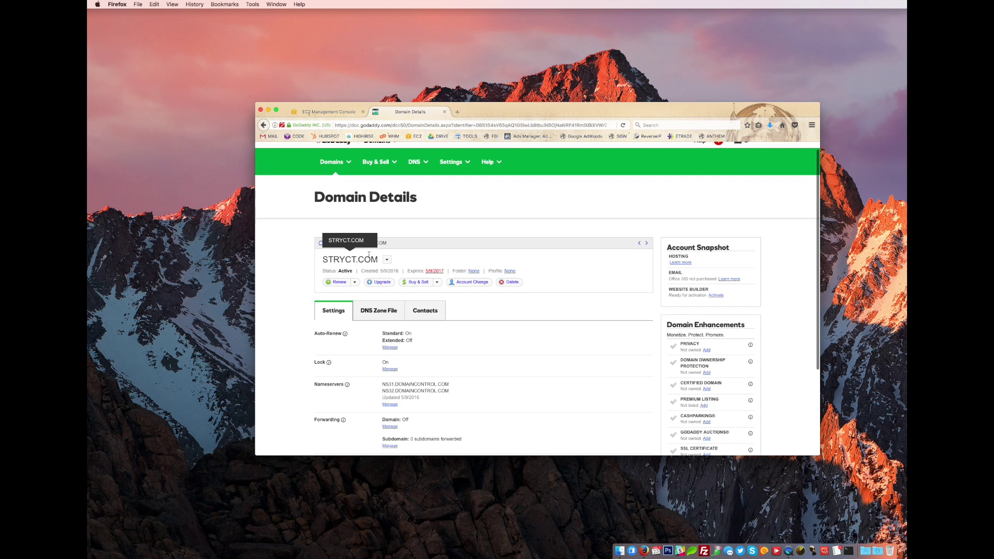
scroll(373, 296, "down", 1)
scroll(373, 299, "up", 2)
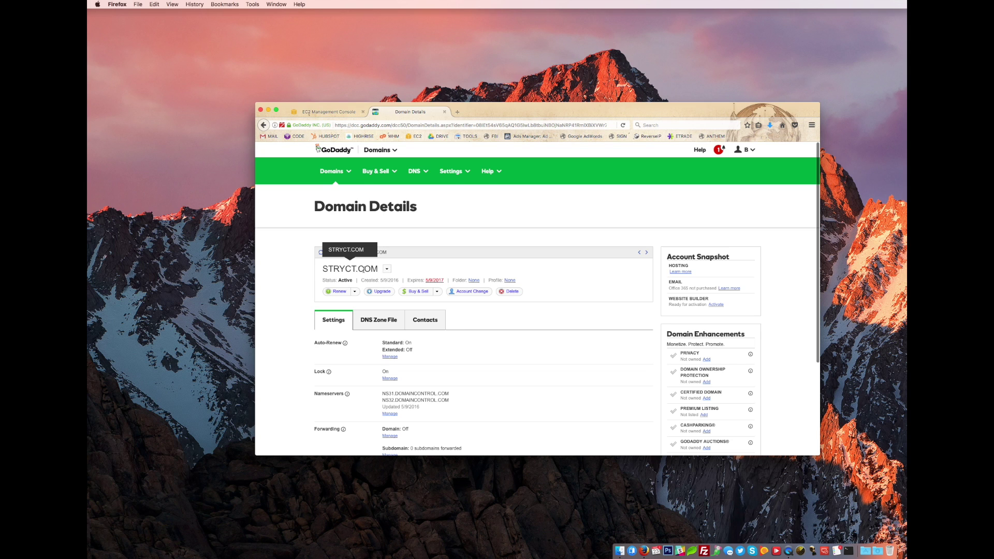
scroll(284, 277, "down", 1)
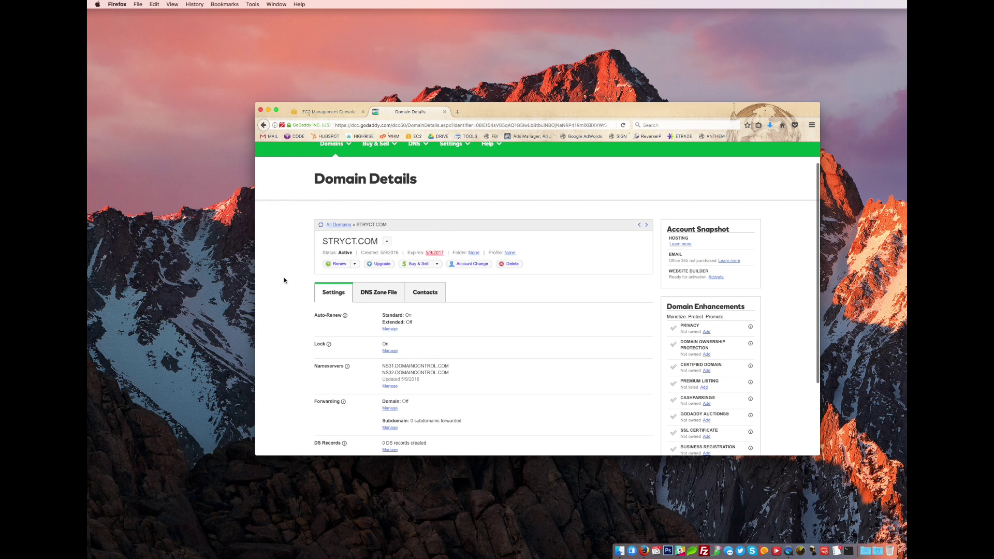
scroll(396, 305, "down", 1)
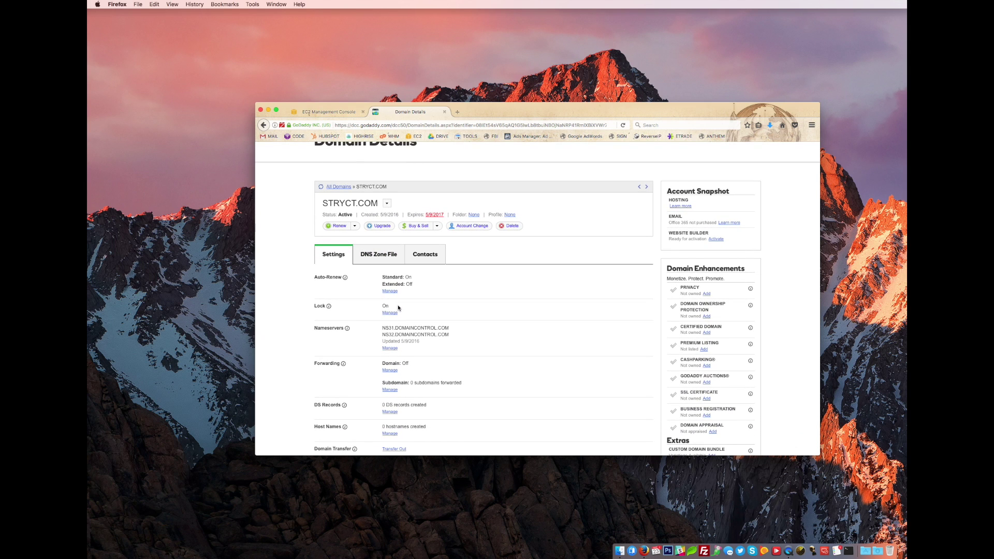
left_click(378, 257)
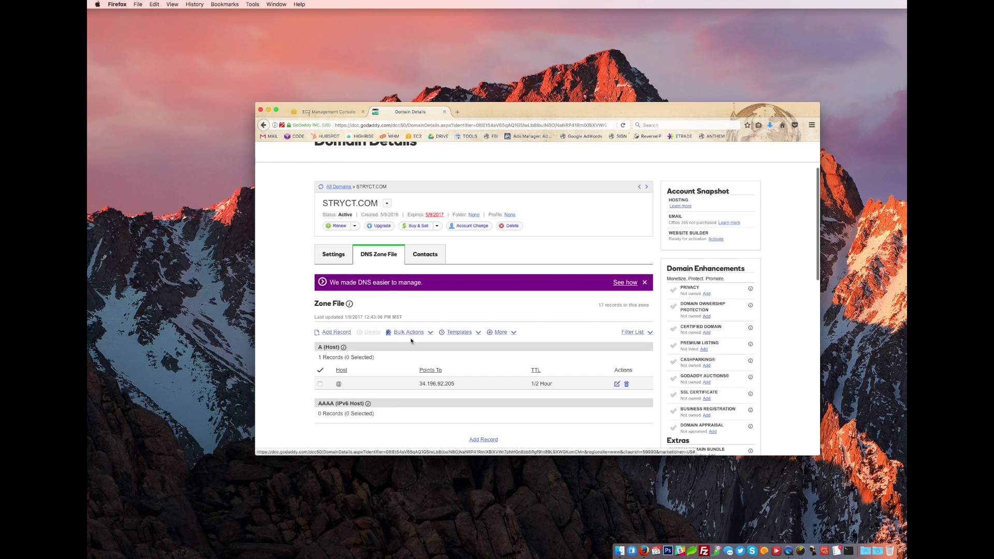
scroll(445, 324, "down", 5)
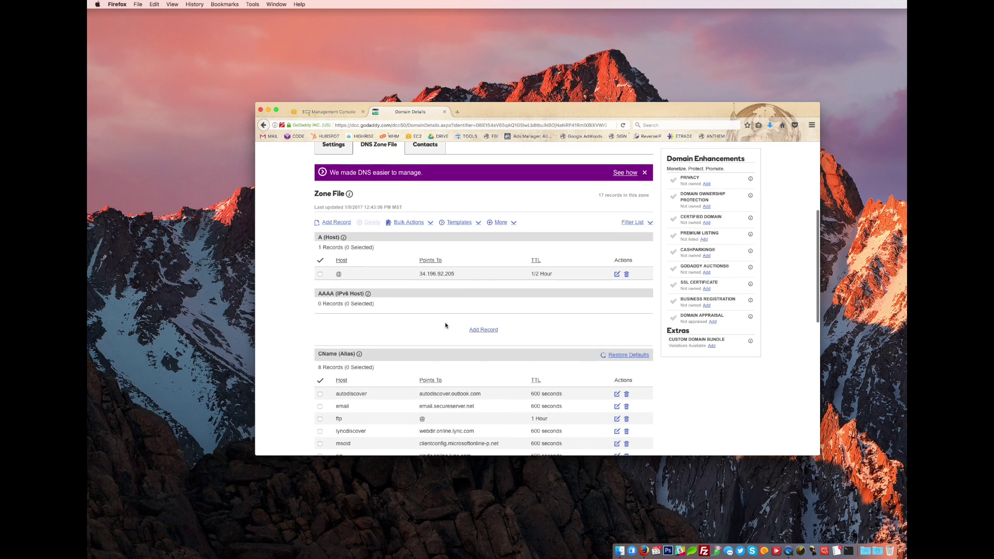
scroll(445, 325, "up", 2)
- Add an A (Host) record for host 'remote' pointing to 52.22.75.76 with a 1/2 Hour TTL
left_click(480, 293)
left_click(487, 259)
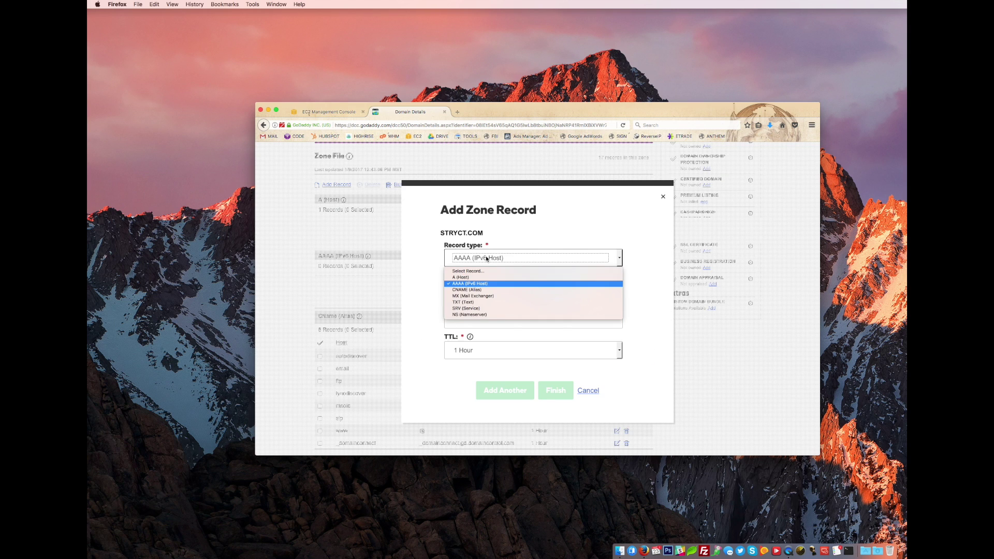
left_click(481, 277)
left_click(527, 293)
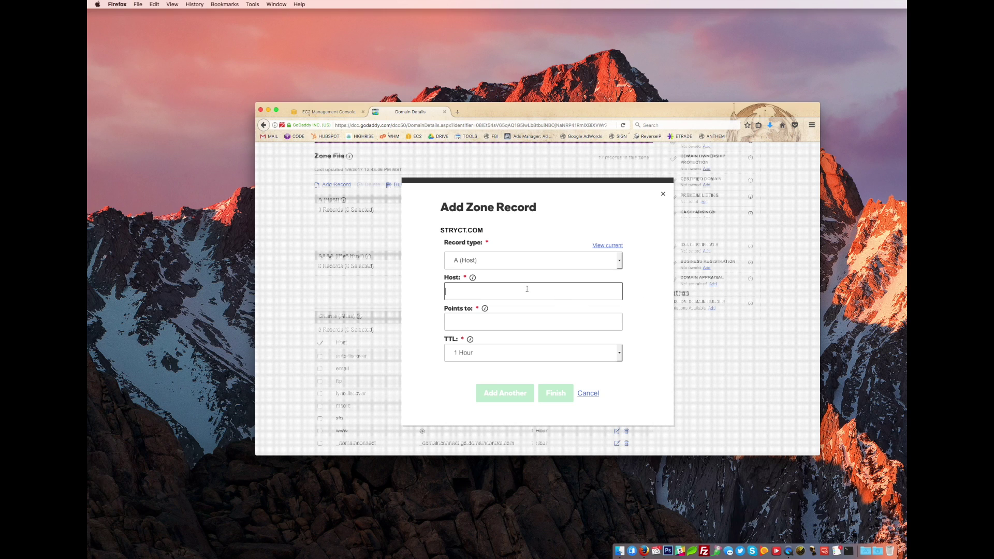
type("remote")
key("Tab")
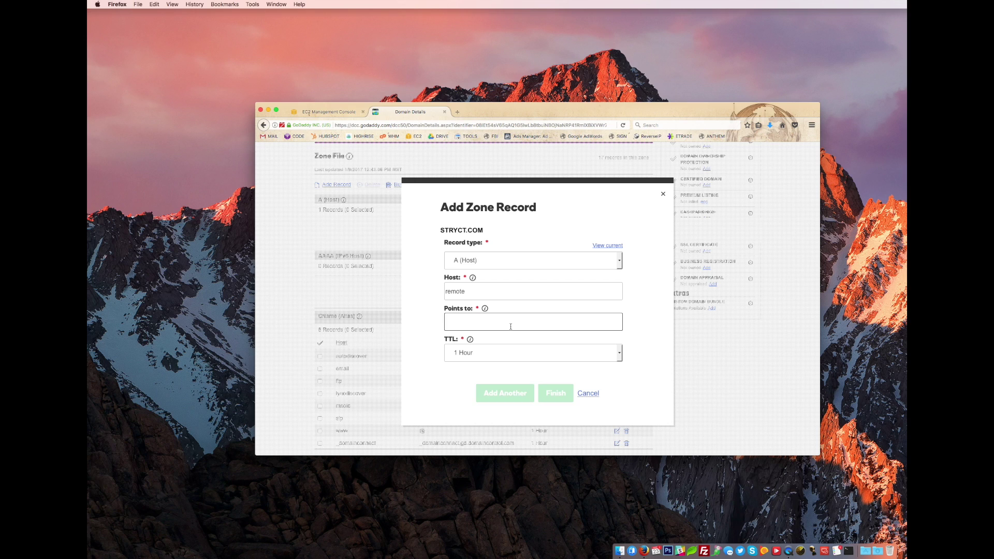
key("super+v")
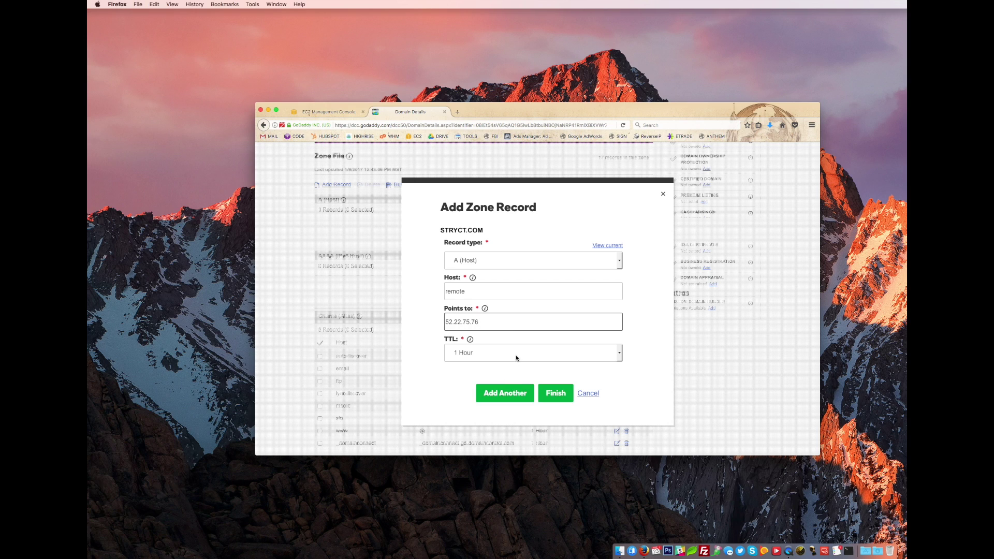
left_click(516, 357)
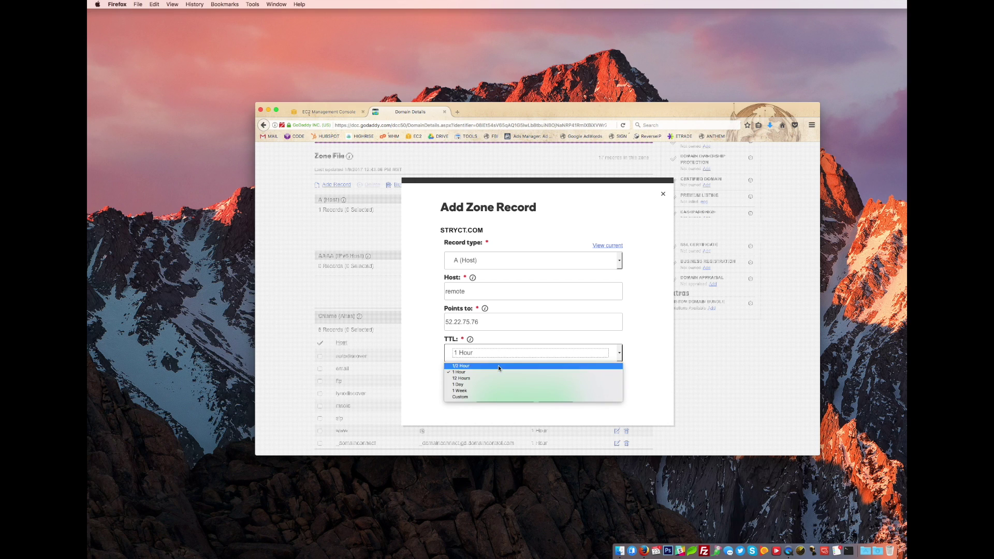
left_click(498, 365)
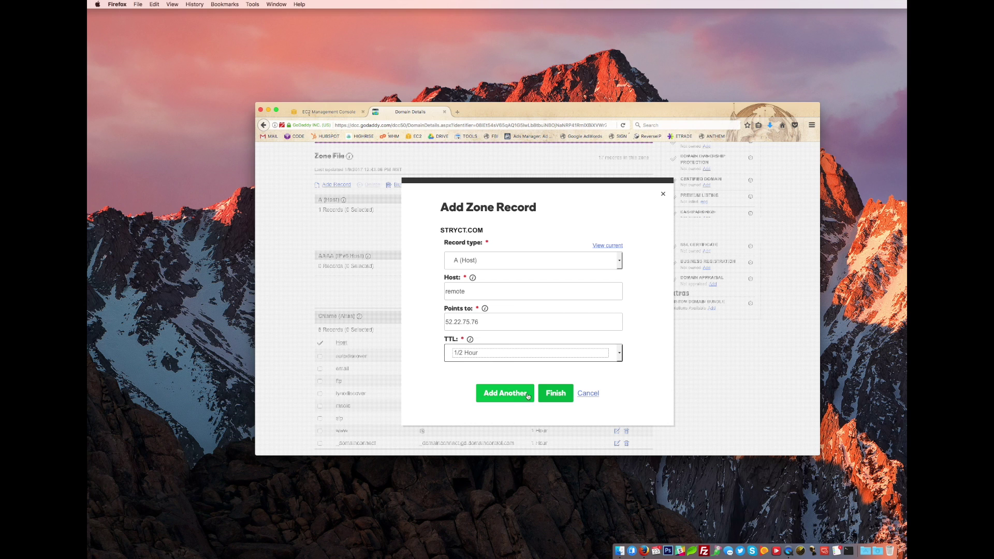
left_click(561, 395)
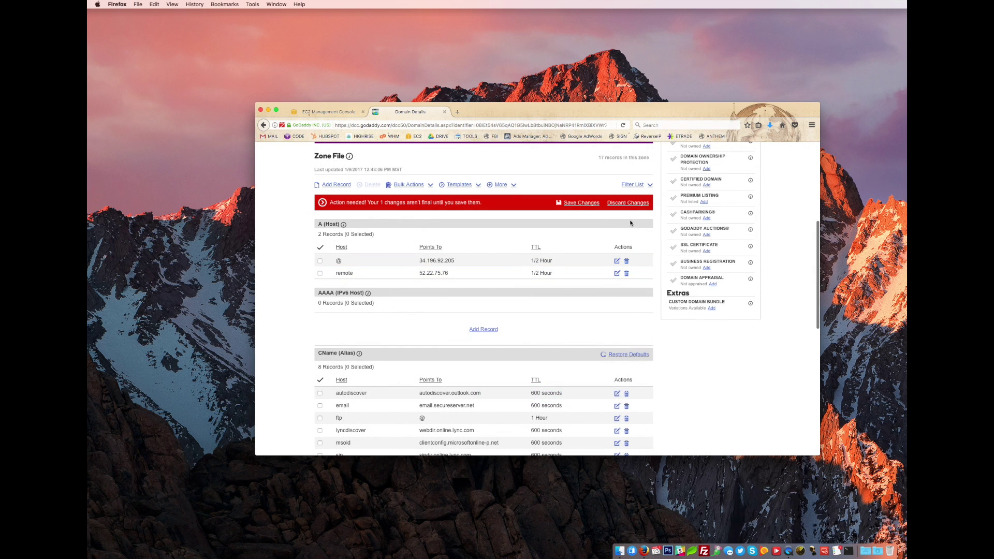
- Save the zone file changes and dismiss the update notice
scroll(580, 277, "up", 5)
left_click(574, 417)
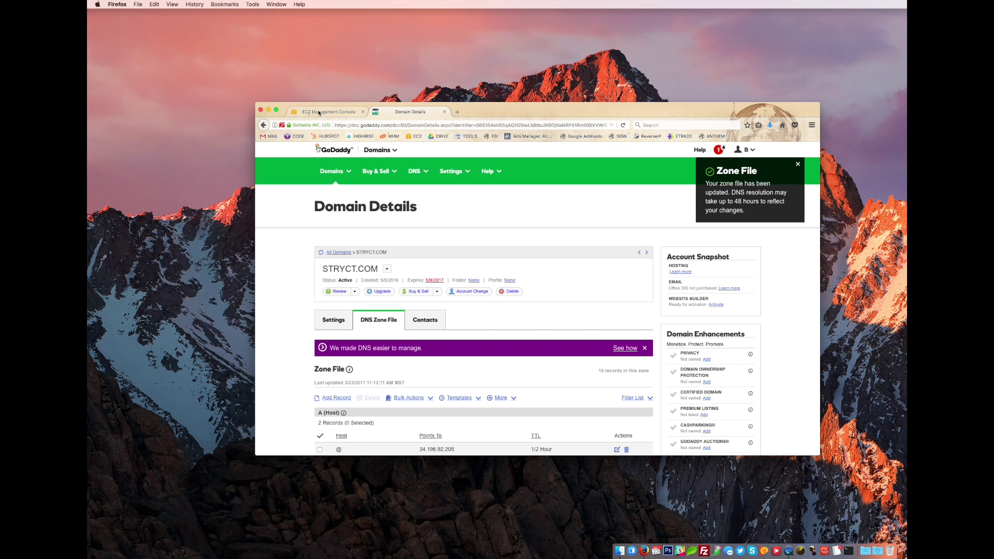
left_click(797, 164)
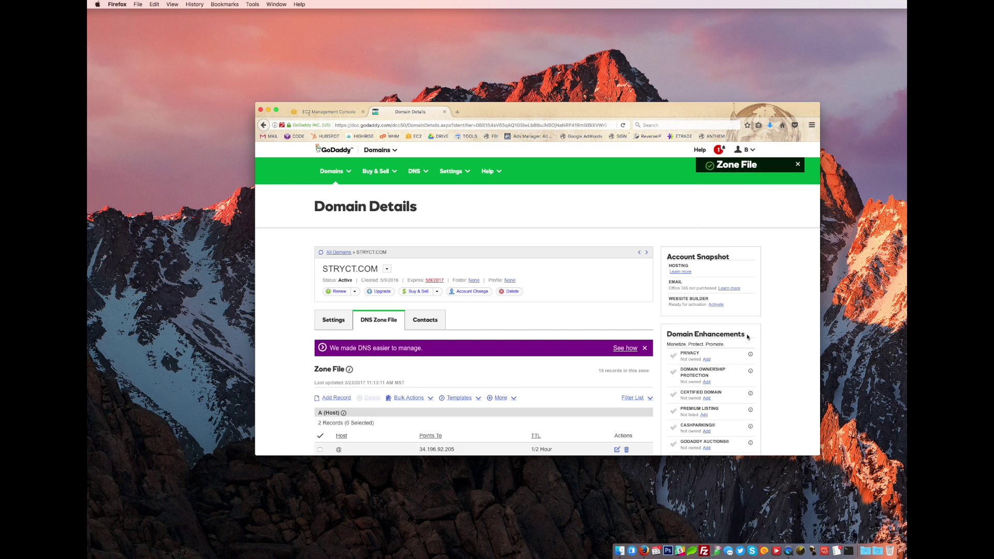
- Decrypt the instance's Windows Administrator password using the StryctTestRDP.pem key from Downloads
left_click(320, 107)
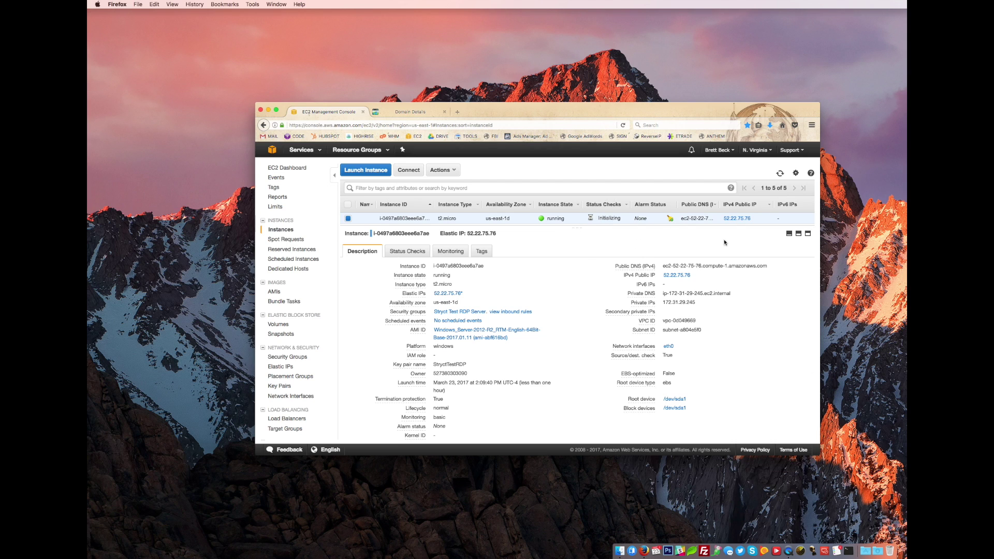
right_click(589, 221)
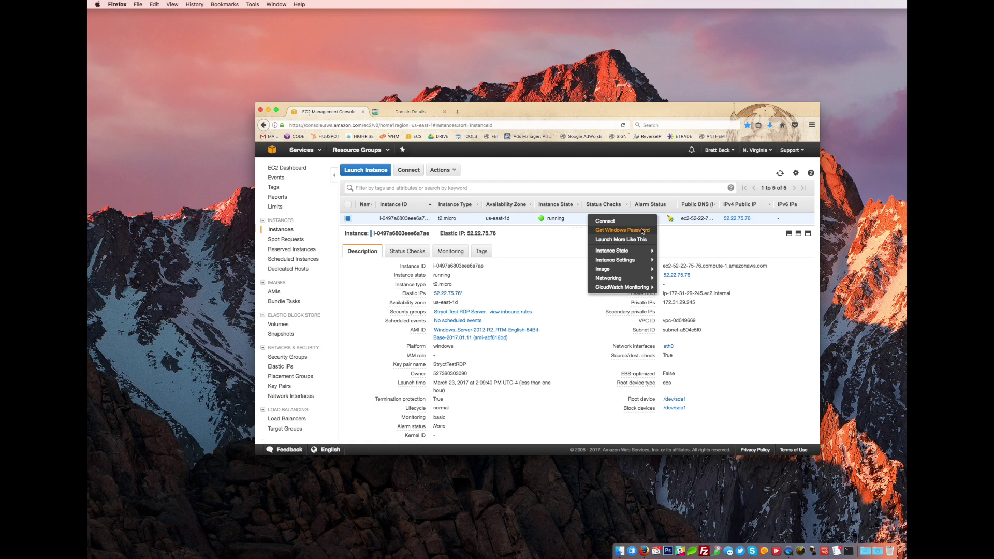
left_click(642, 230)
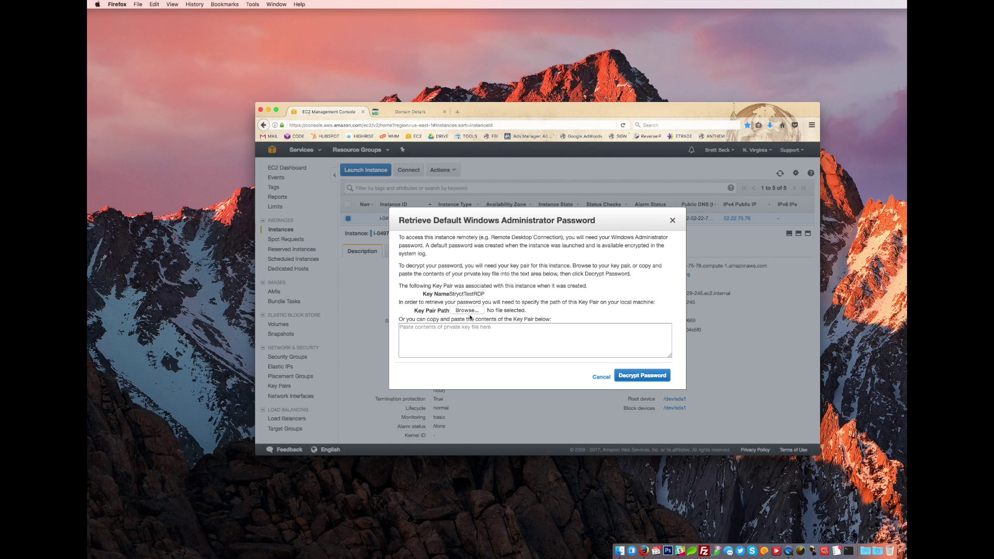
left_click(467, 310)
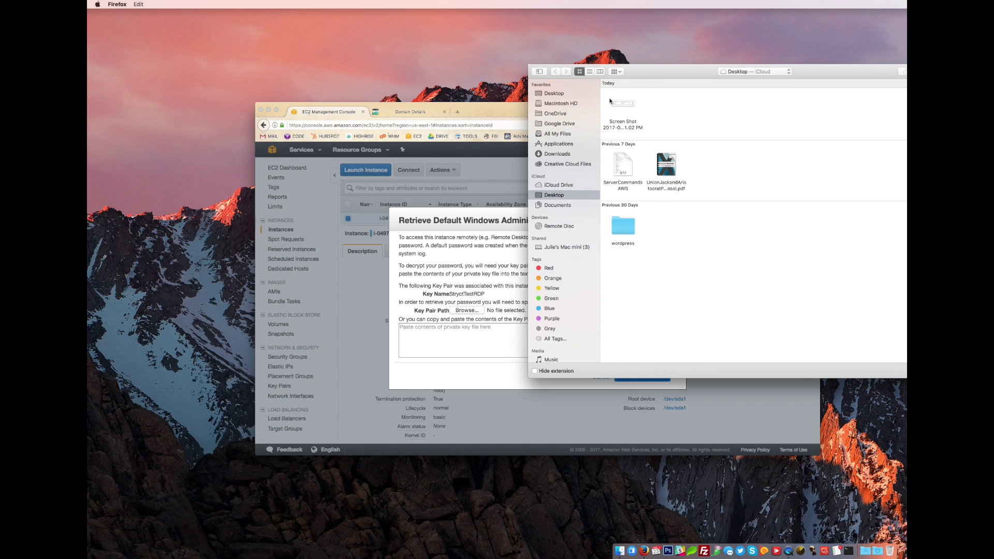
left_click(564, 154)
double_click(630, 115)
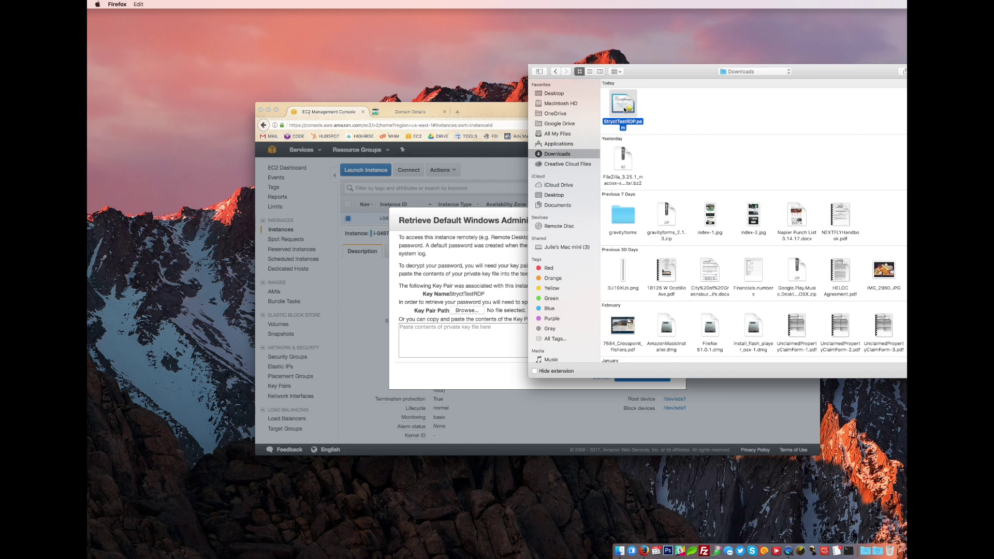
scroll(596, 340, "down", 10)
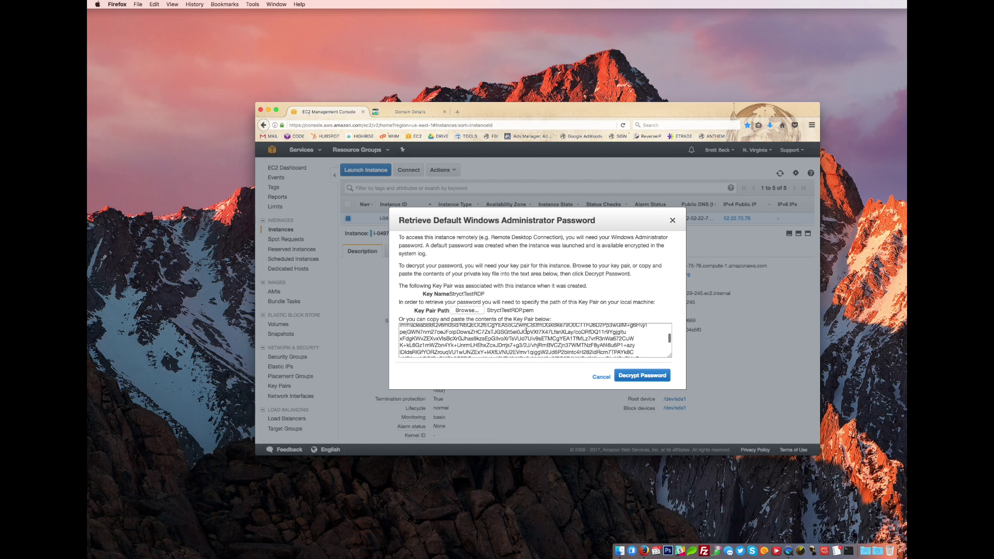
left_click(648, 376)
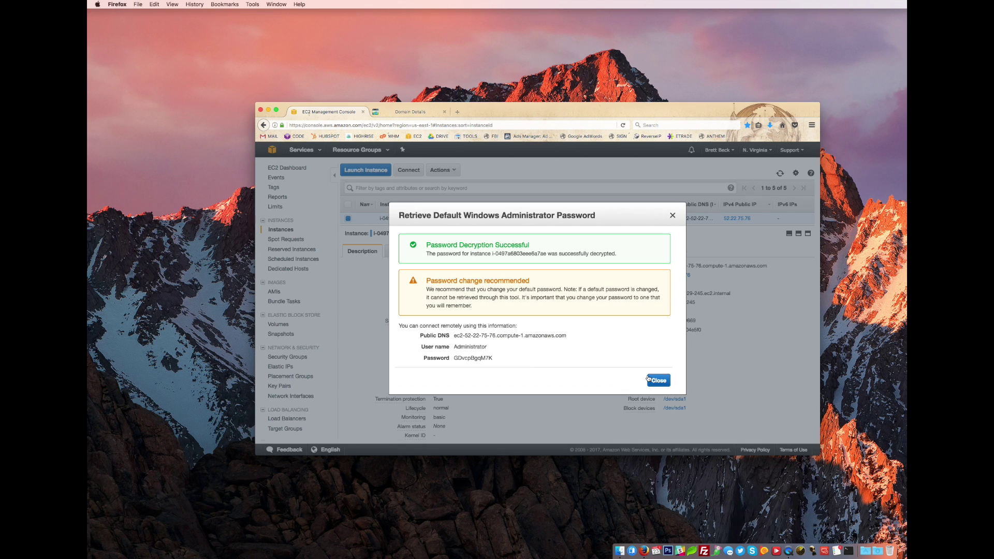
- Copy the decrypted password, screenshot the connection details, and close the password window
double_click(475, 358)
key("super+c")
key("super+c")
key("super+c")
key("super+shift+4")
left_click_drag(393, 316, 585, 377)
left_click(655, 382)
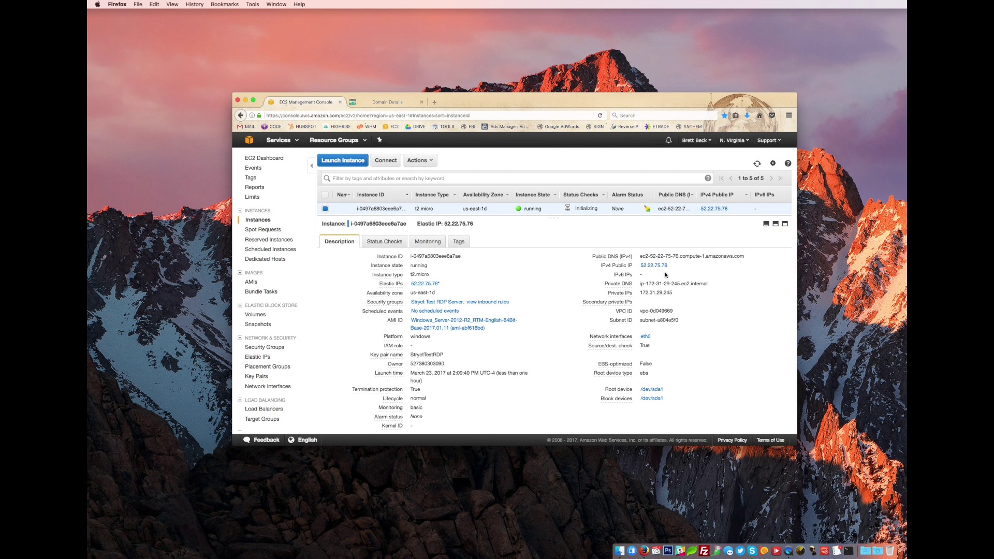
- Create a 'Stryct Test' connection to remote.stryct.com as Administrator with the decrypted password
left_click(823, 546)
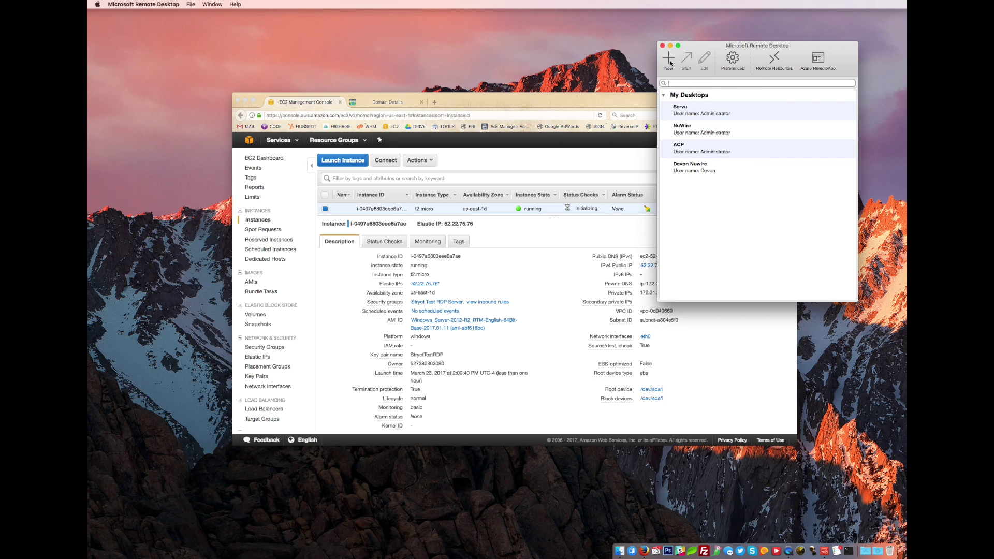
left_click(671, 62)
left_click_drag(529, 173, 760, 79)
left_click(741, 117)
type("Strcct Test")
key("Tab")
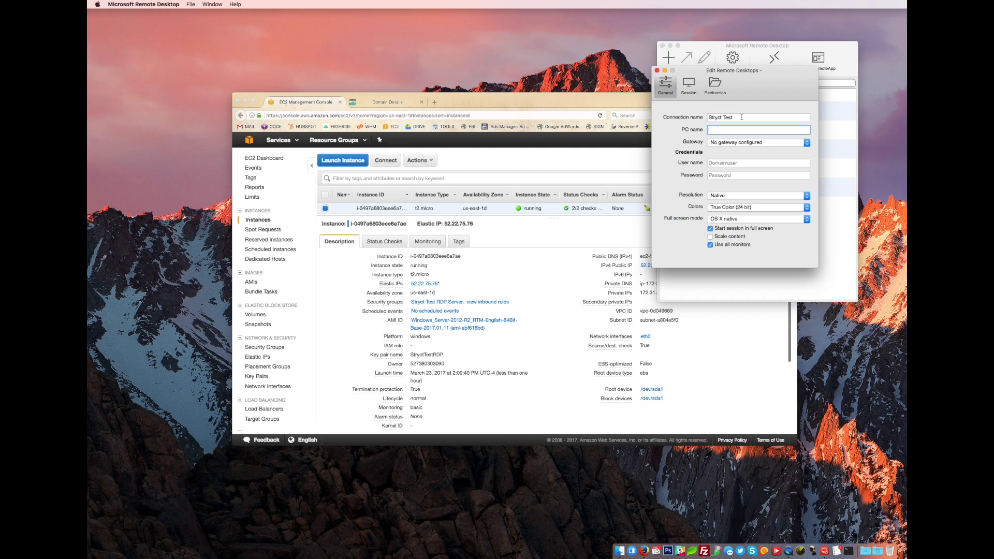
type("remote.stryct.com")
key("Tab")
left_click(712, 162)
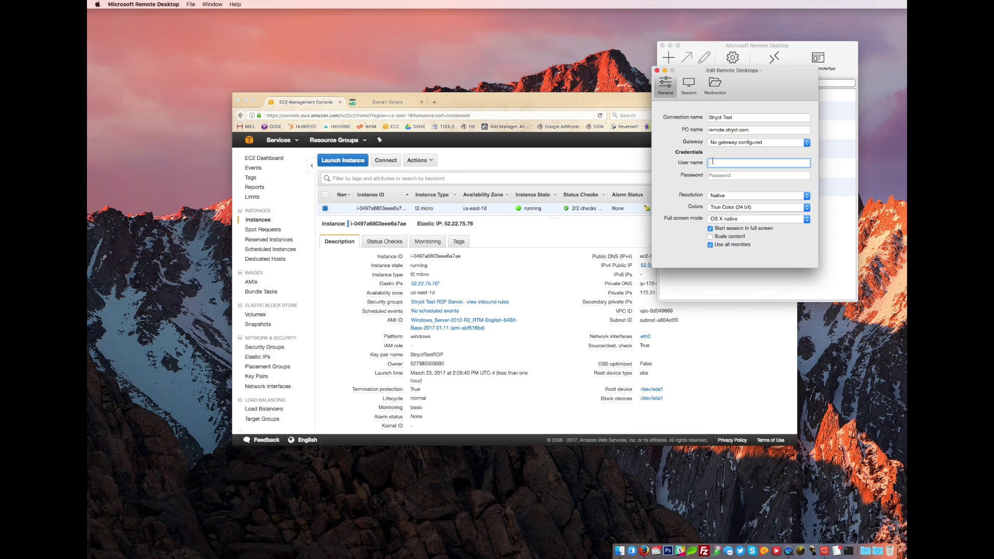
type("Administrator")
key("Tab")
key("super+v")
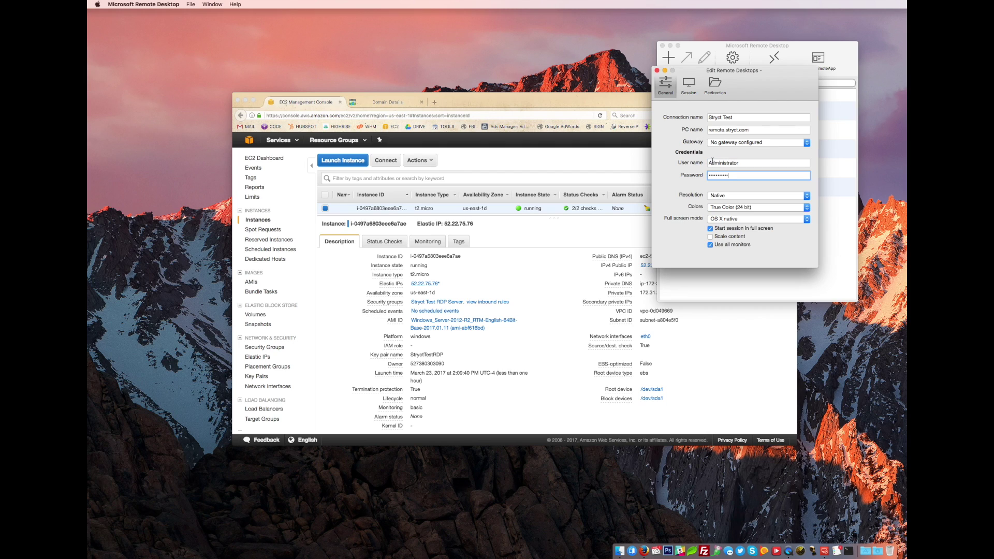
- Enable content scaling, disable full screen, set resolution 1280x1024, and save the connection
left_click(737, 238)
left_click(753, 229)
left_click(770, 197)
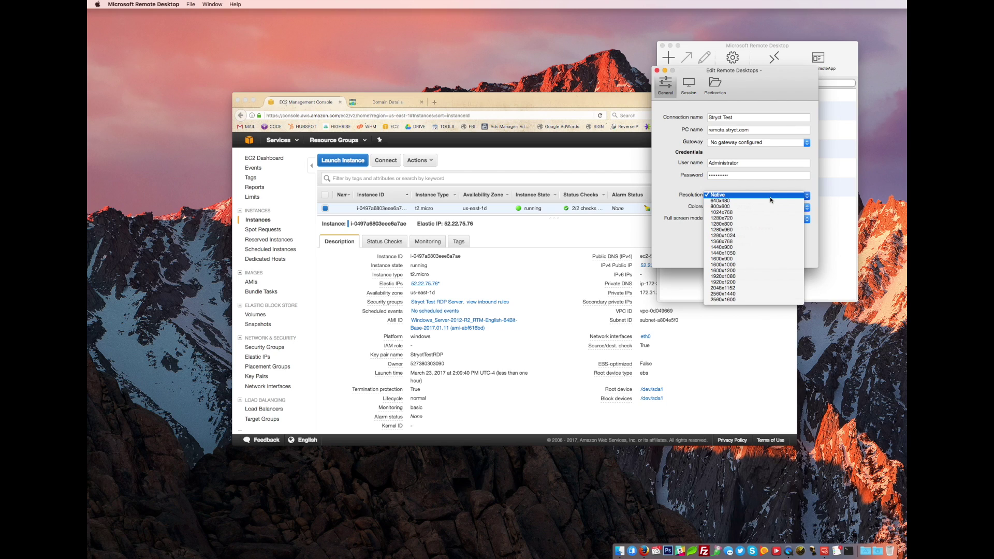
left_click(752, 237)
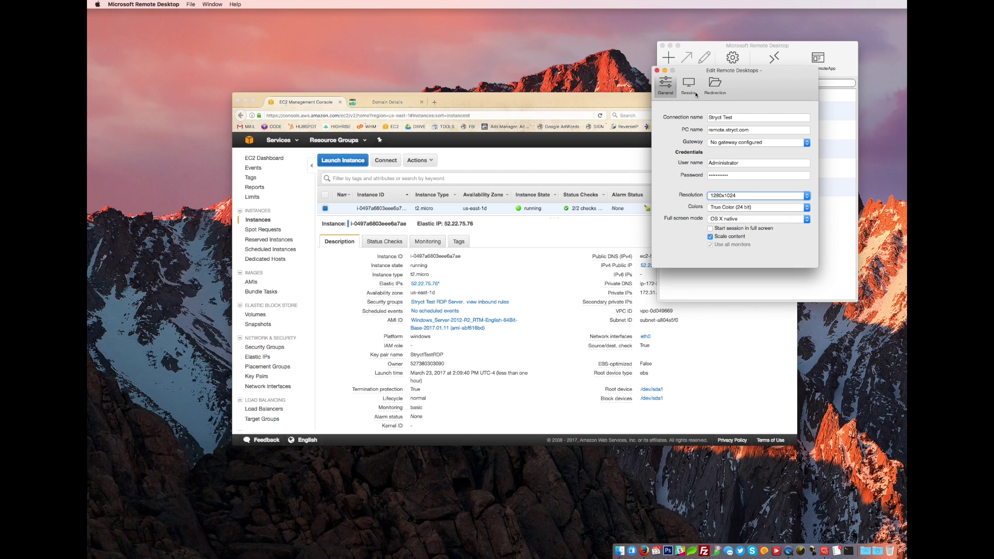
left_click(657, 70)
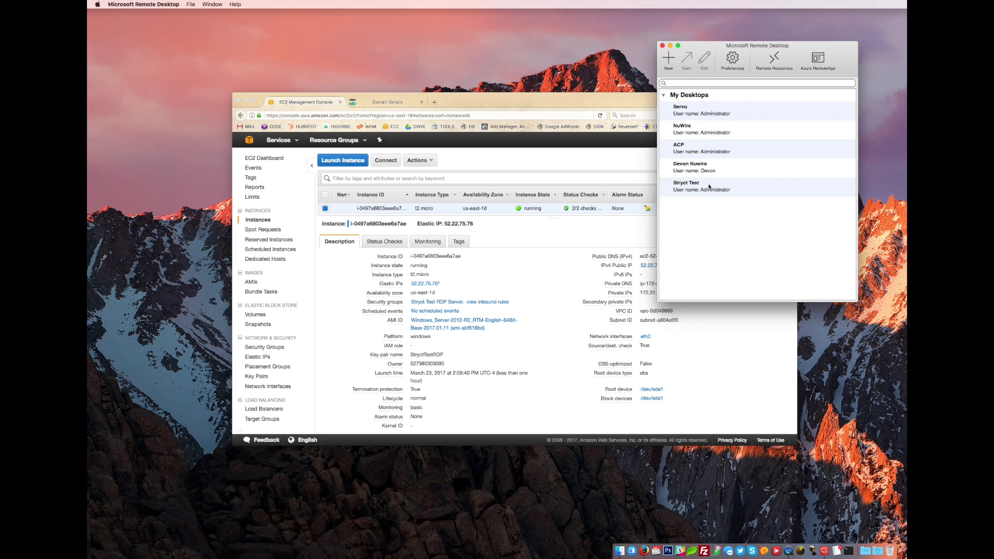
- Connect to the Stryct Test server and search the Start screen for 'users' settings
double_click(709, 186)
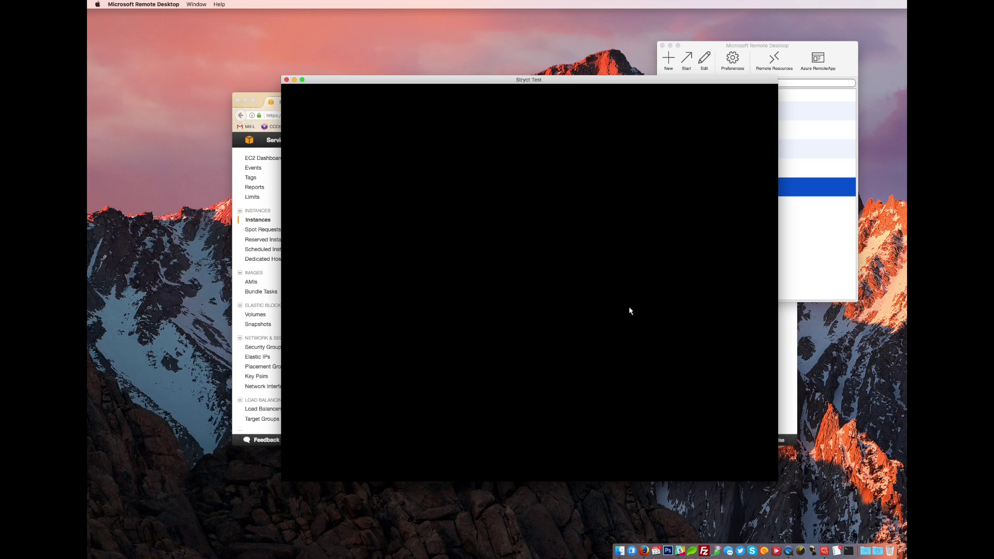
left_click_drag(488, 80, 515, 68)
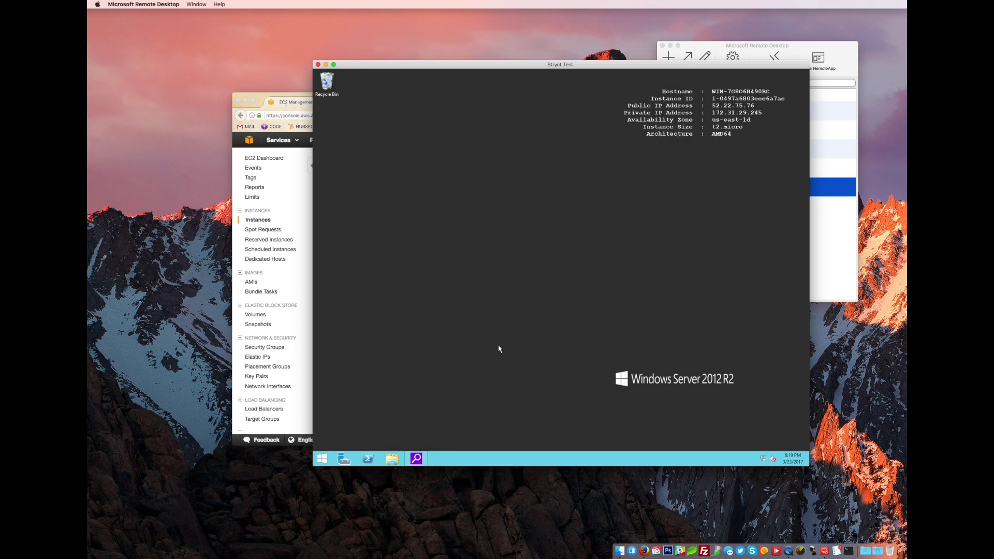
left_click(323, 458)
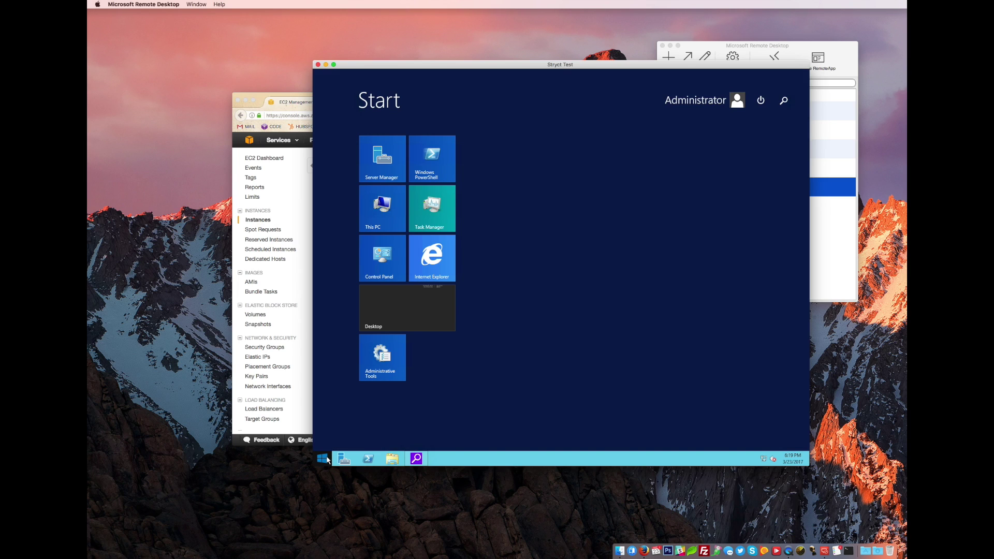
type("users")
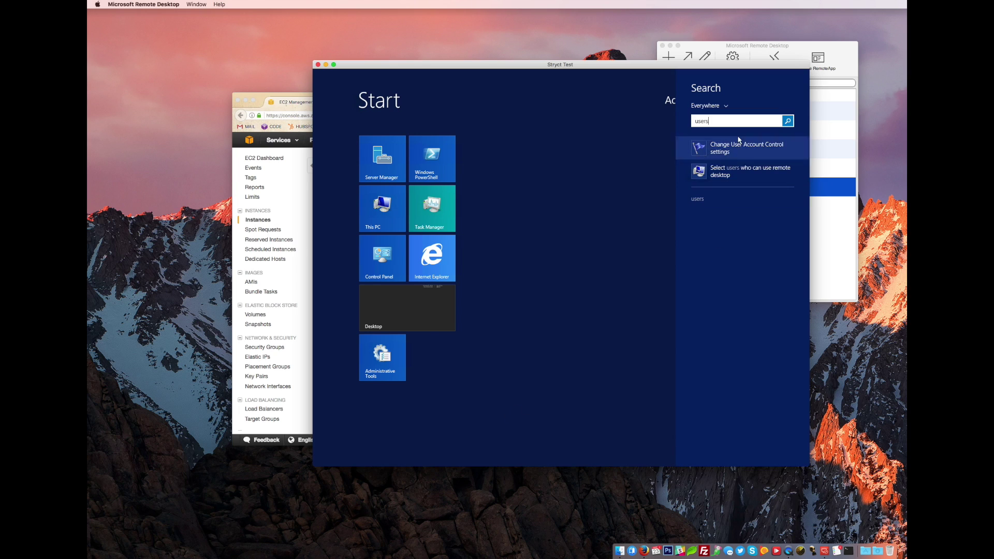
left_click(786, 122)
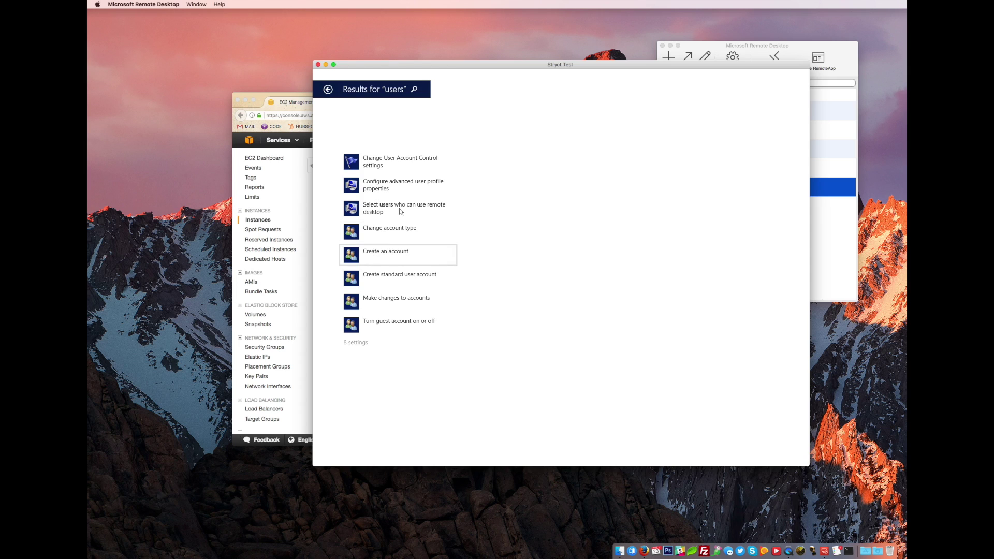
- Change the Administrator account password from the current to a new one, then close the window
left_click(388, 228)
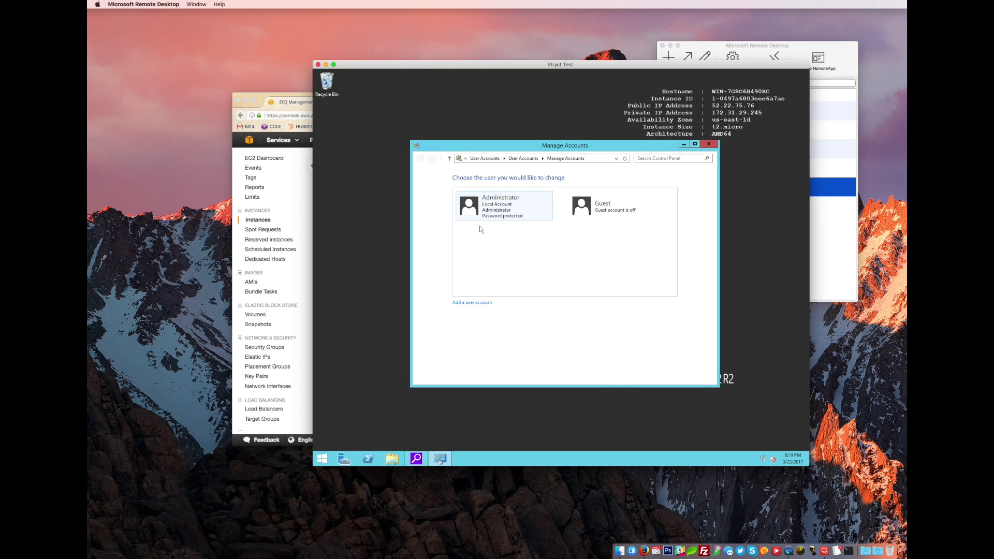
left_click(502, 207)
left_click(479, 190)
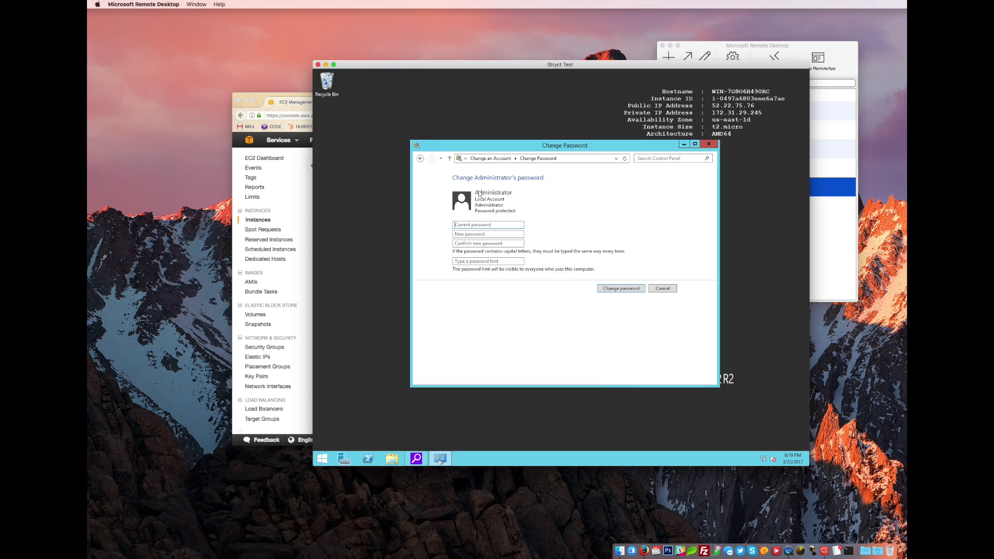
left_click(499, 225)
key("ctrl+v")
type("•••••")
key("Tab")
type("••")
type("asdf")
left_click(626, 289)
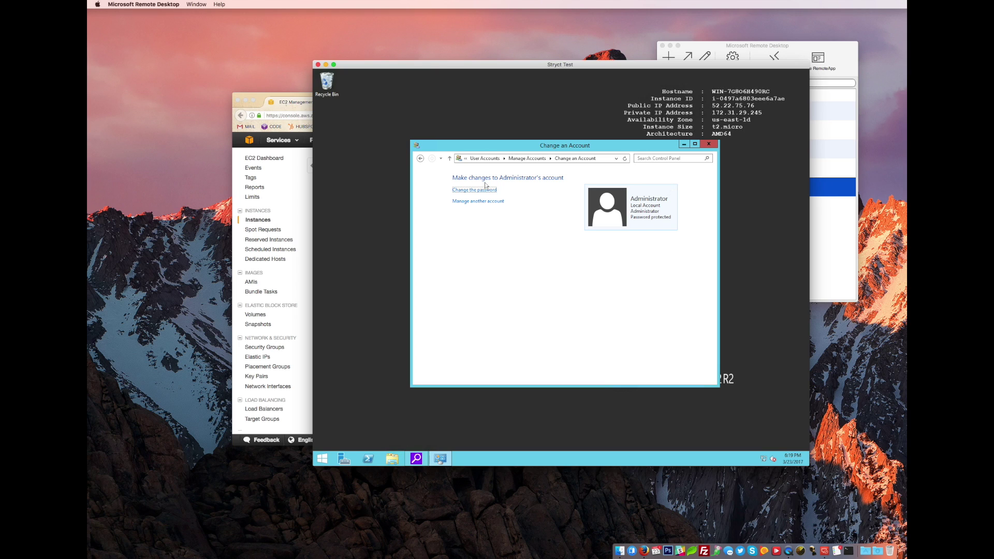
left_click(709, 144)
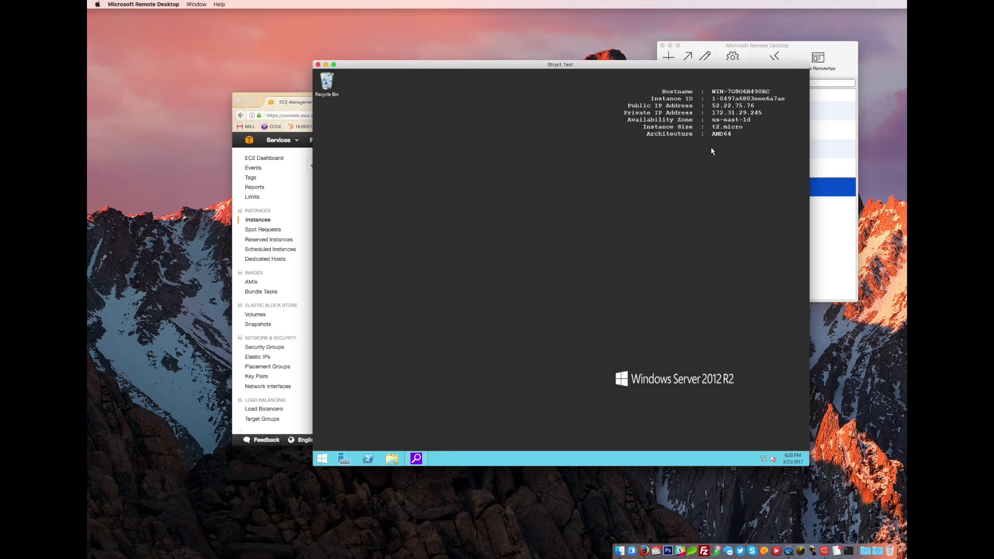
left_click(321, 456)
left_click(265, 95)
left_click_drag(704, 256, 663, 256)
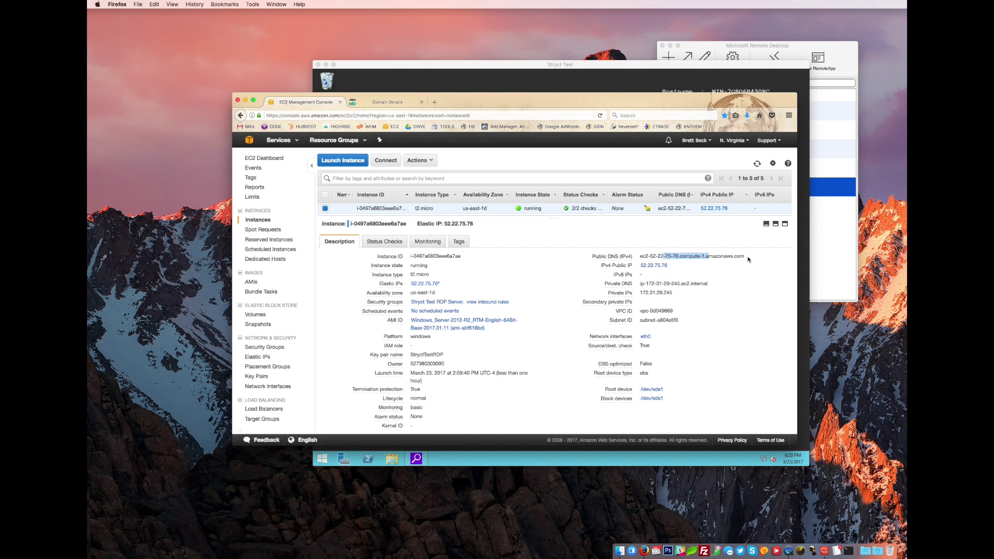
left_click_drag(748, 258, 640, 256)
left_click(759, 352)
left_click_drag(503, 104, 449, 164)
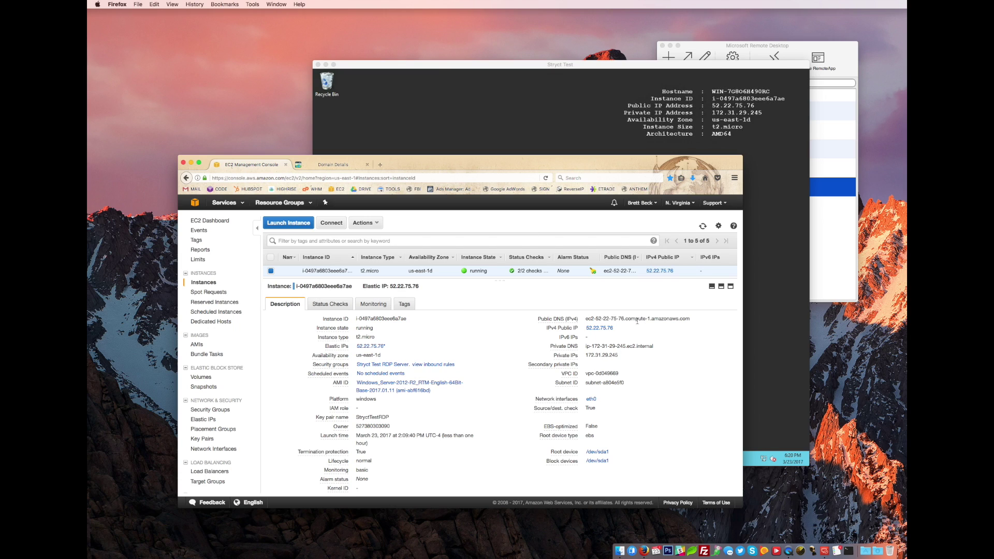
triple_click(626, 320)
left_click_drag(629, 334, 580, 331)
left_click(661, 327)
left_click_drag(475, 163, 465, 174)
left_click(534, 135)
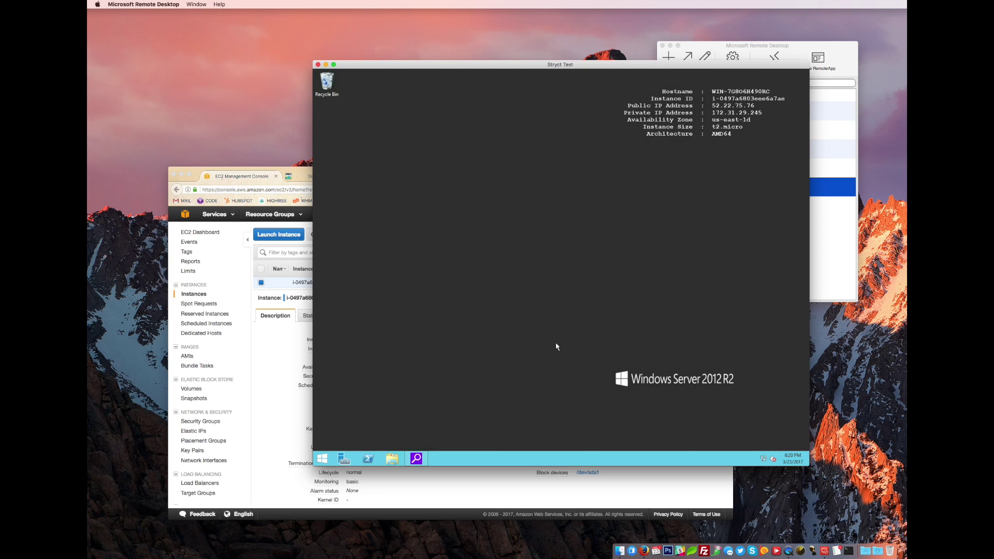